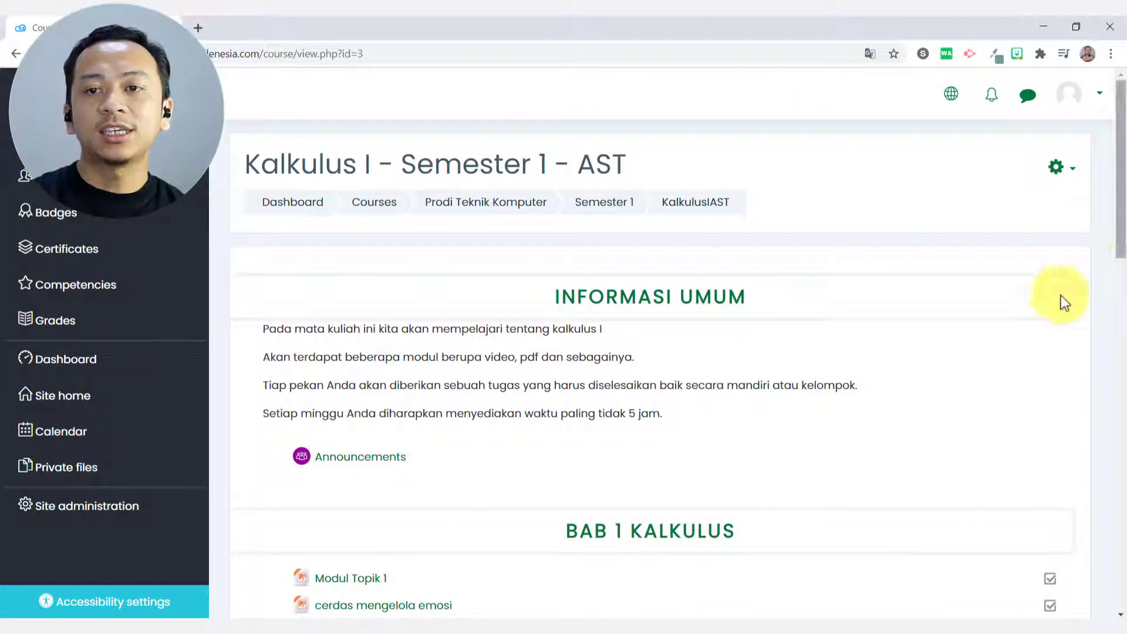
- Turn on course editing and choose Book as the resource type to add to Topic 3
click(1057, 168)
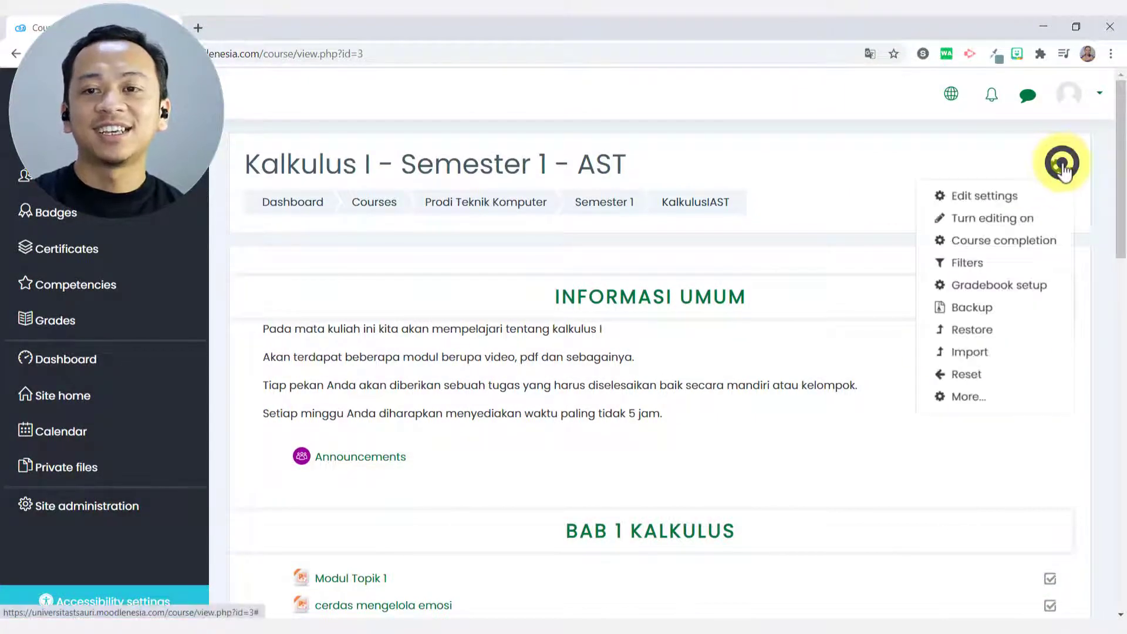
click(1024, 221)
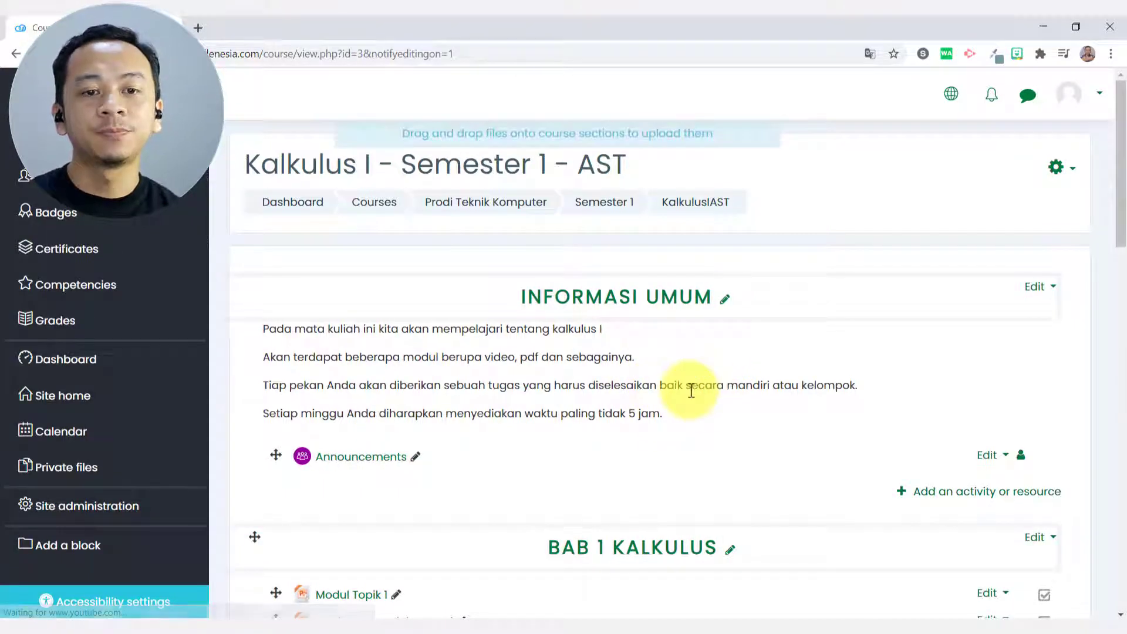
scroll(691, 390, down, 20)
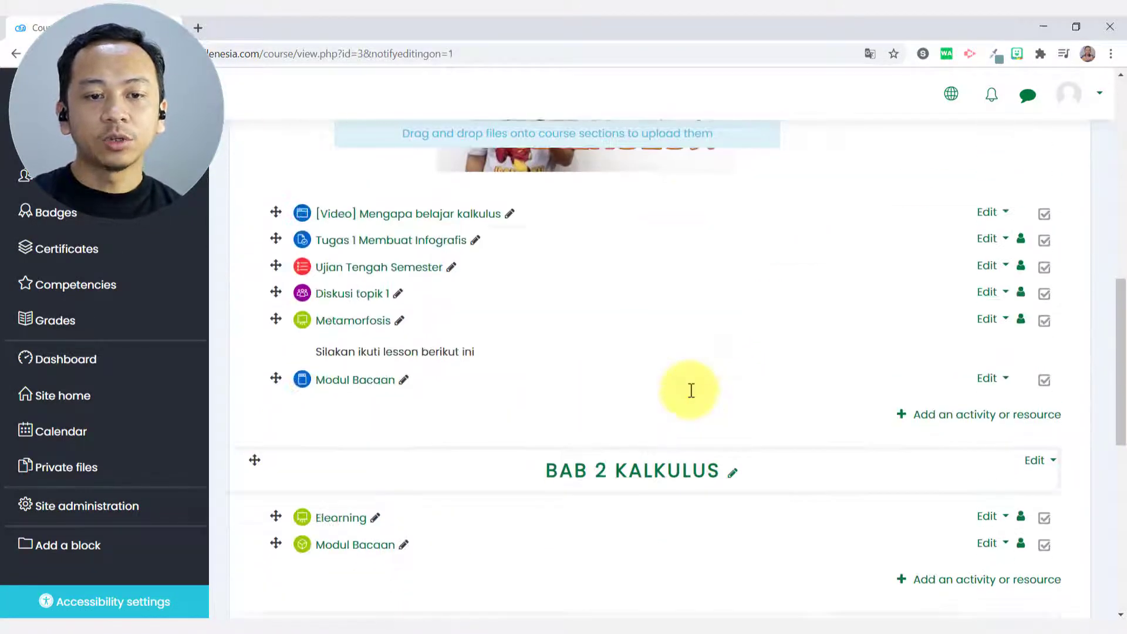
scroll(691, 392, up, 5)
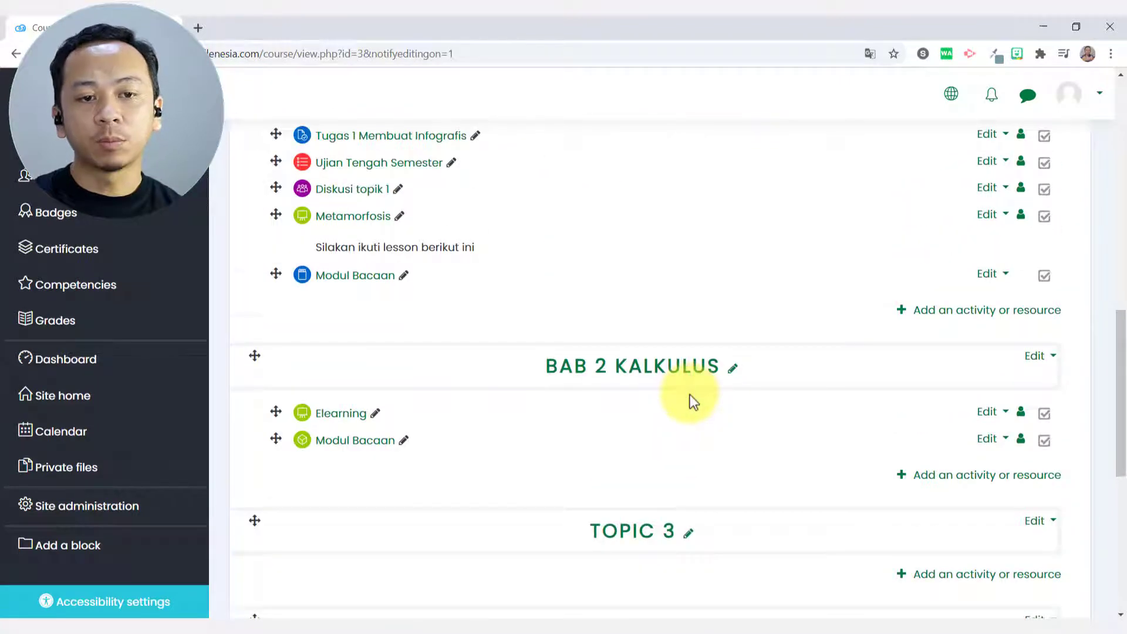
scroll(690, 394, down, 3)
scroll(687, 393, down, 1)
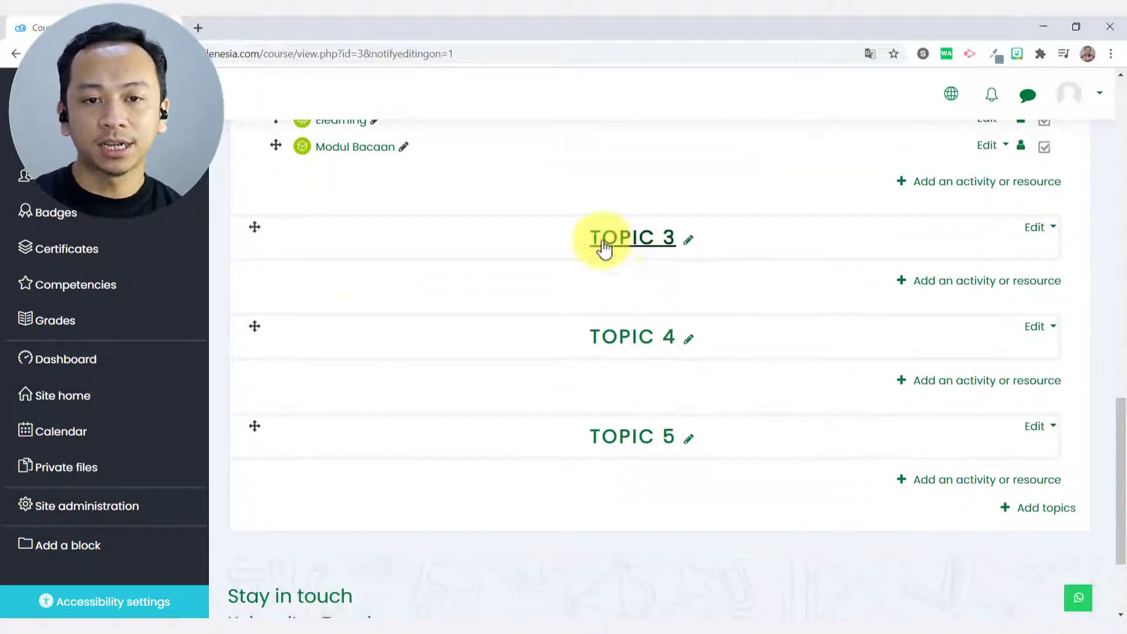
scroll(611, 275, up, 1)
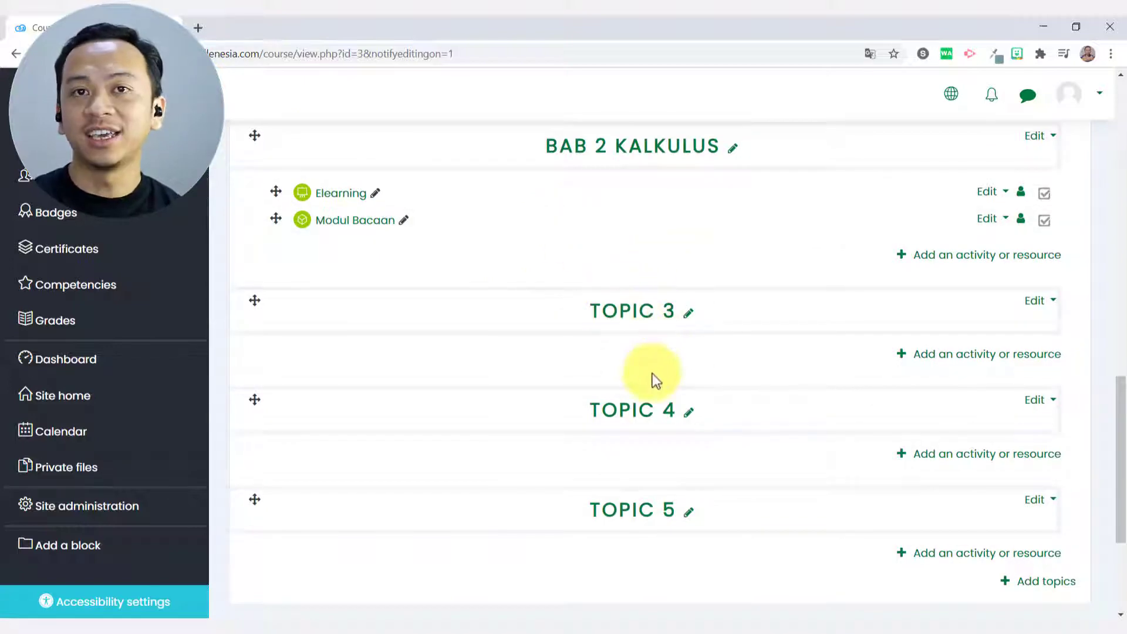
click(957, 352)
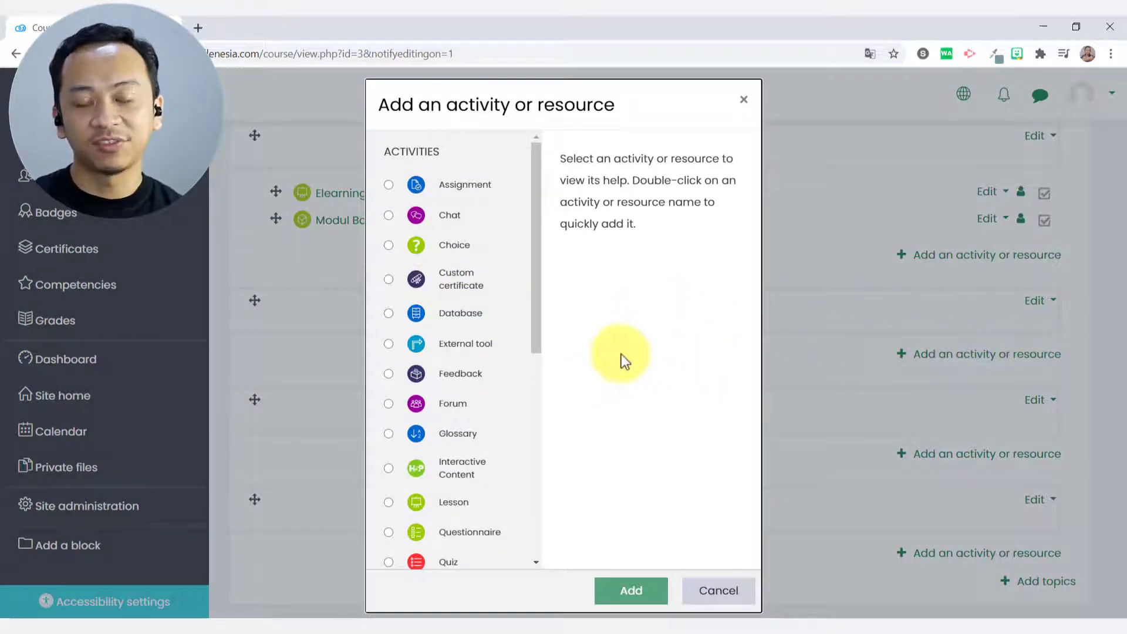
scroll(479, 366, down, 7)
click(385, 366)
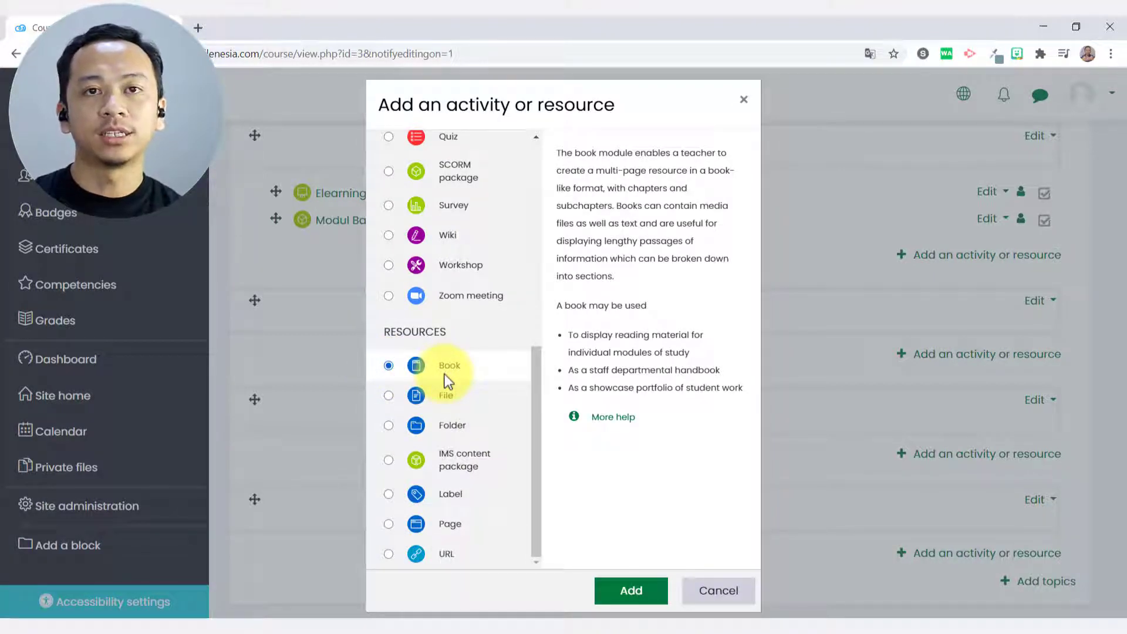
- Read the Book module's description and its suggested uses, such as reading material, staff handbooks and student portfolios
drag(562, 154, 693, 278)
click(662, 326)
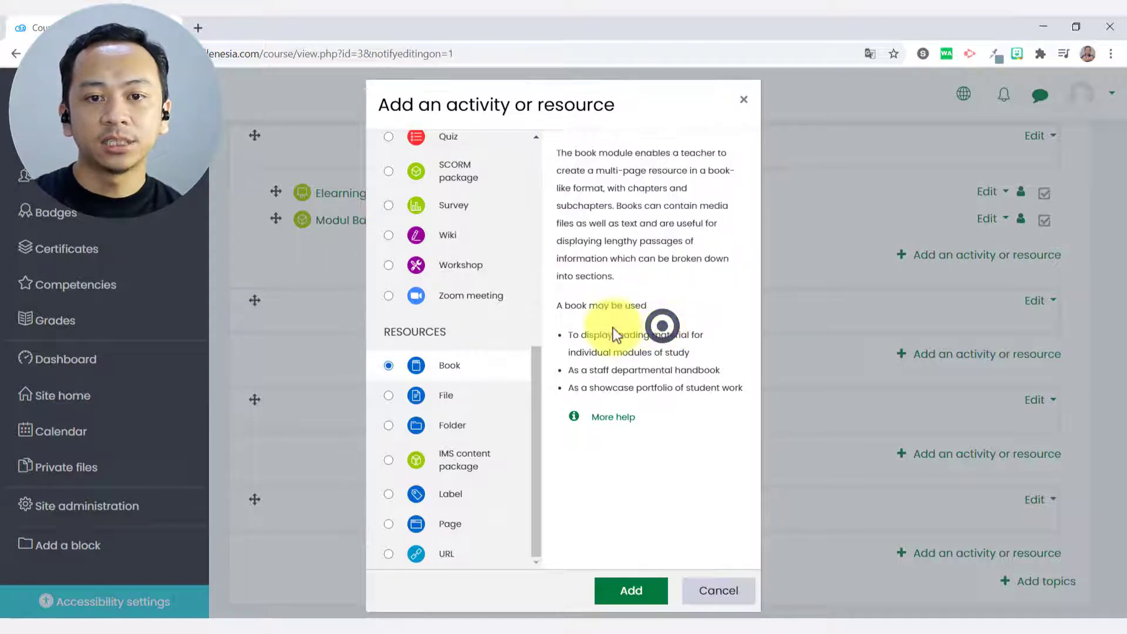
drag(581, 334, 688, 350)
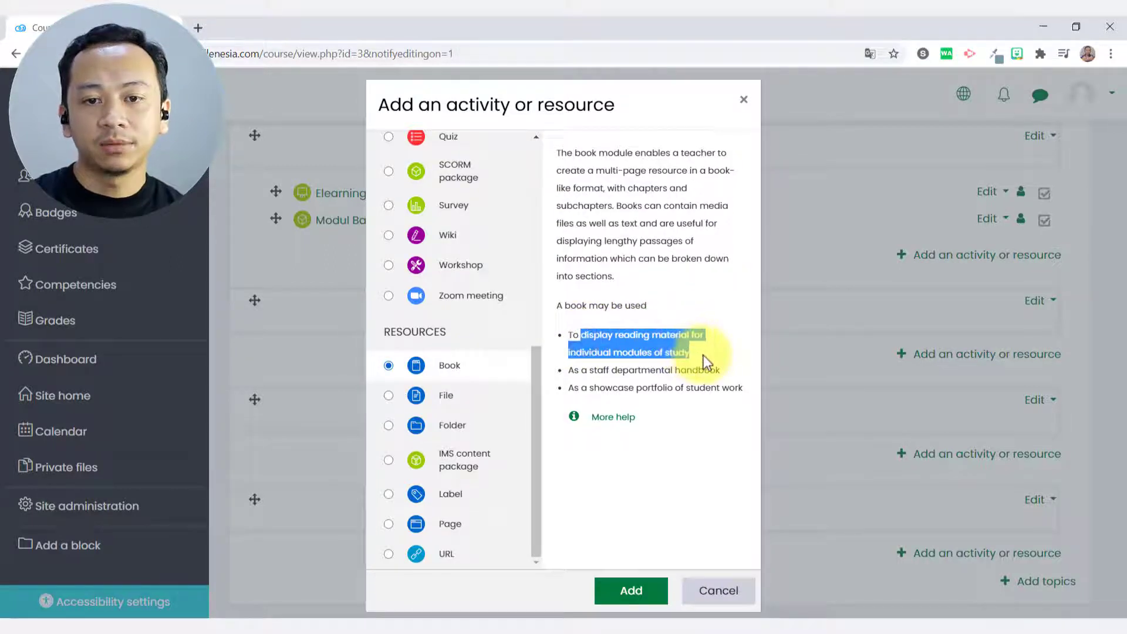
click(703, 355)
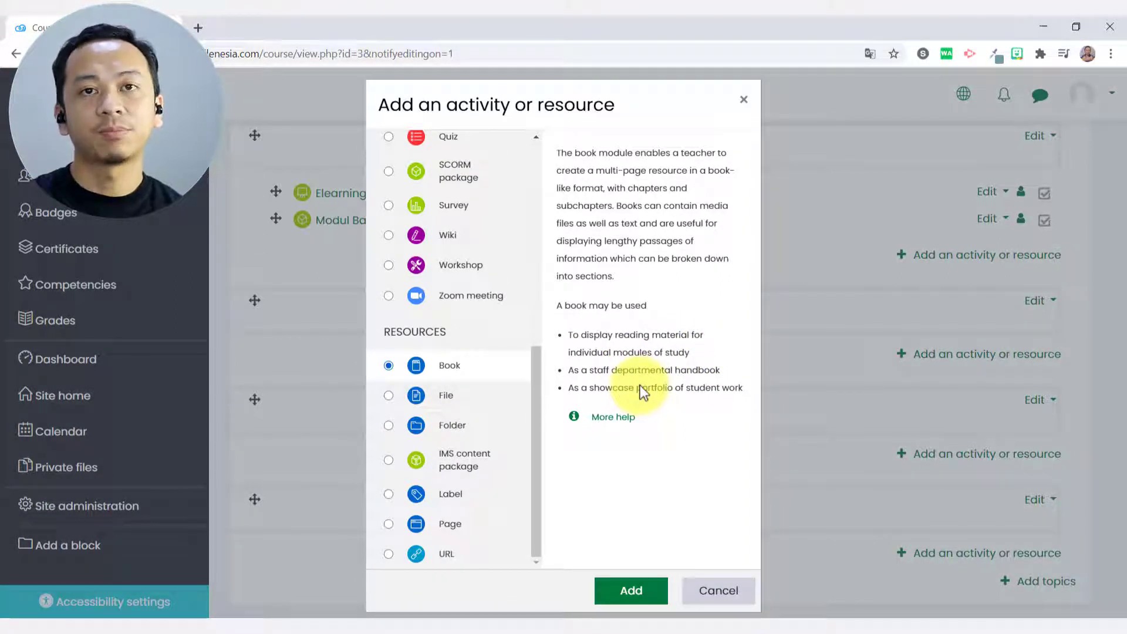
drag(630, 369, 709, 370)
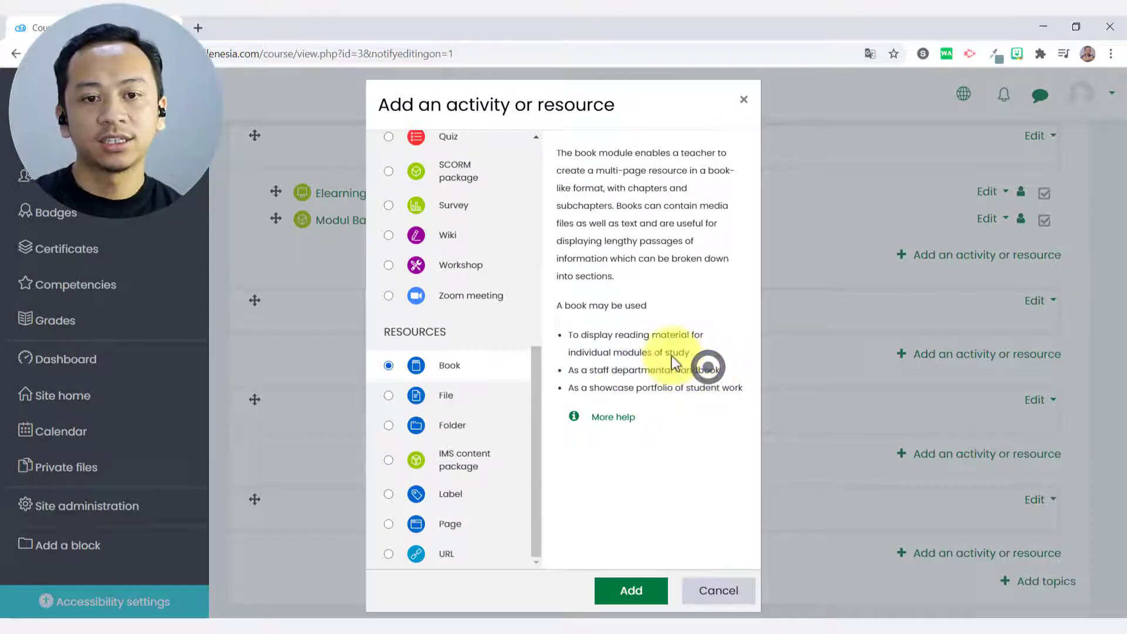
drag(604, 388, 714, 394)
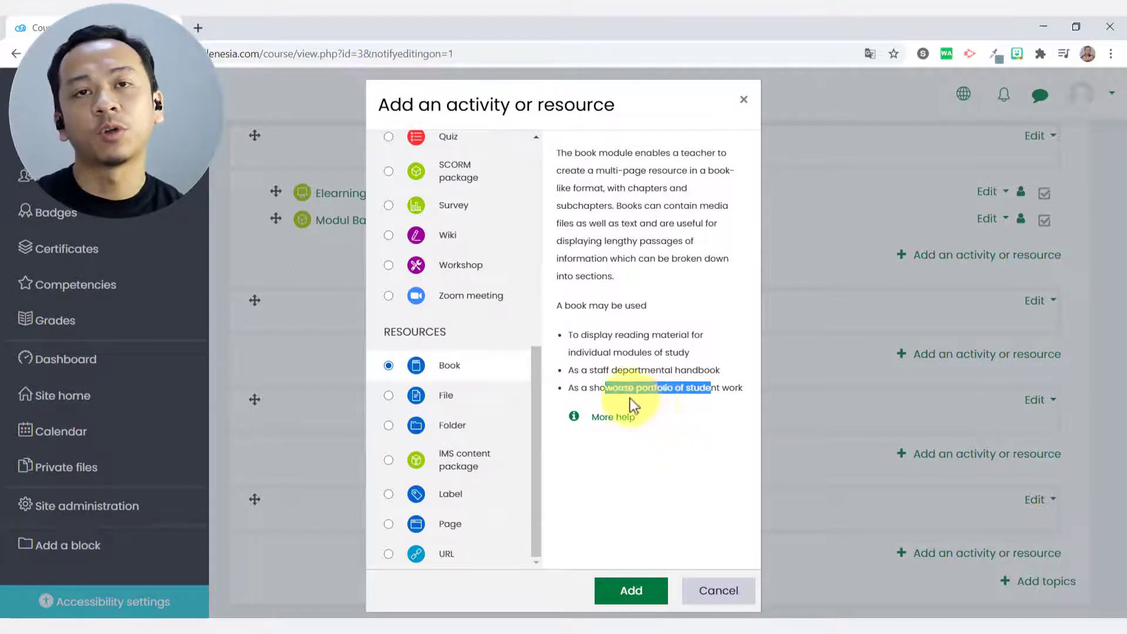
click(667, 395)
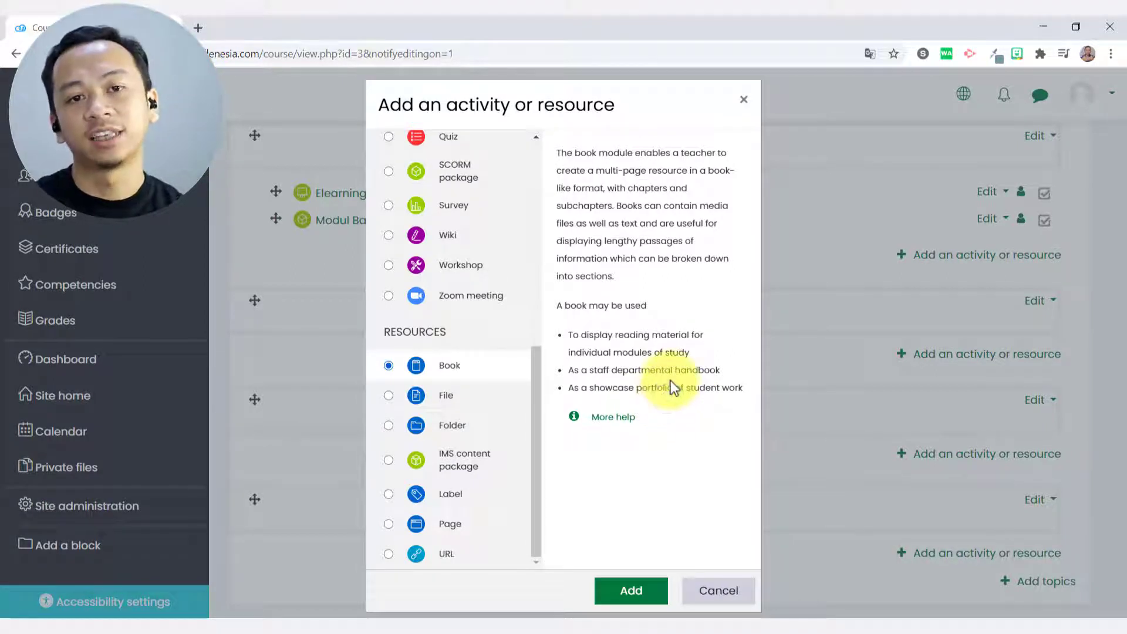
- Add the book to Topic 3 and name it "Presiden Pertama Indonesia"
click(640, 588)
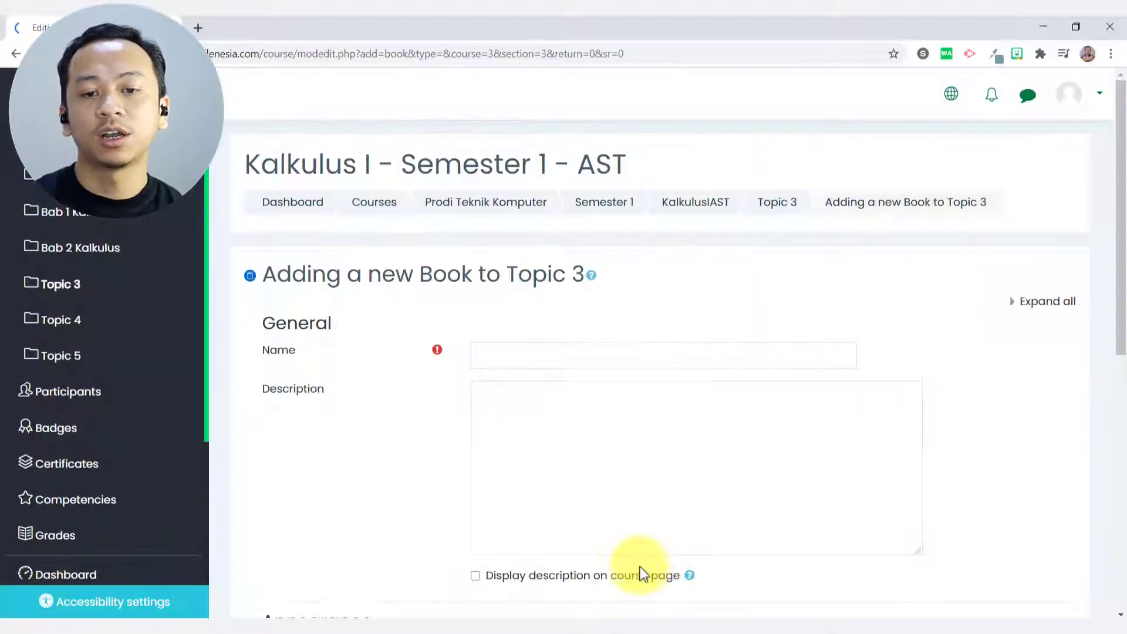
click(689, 349)
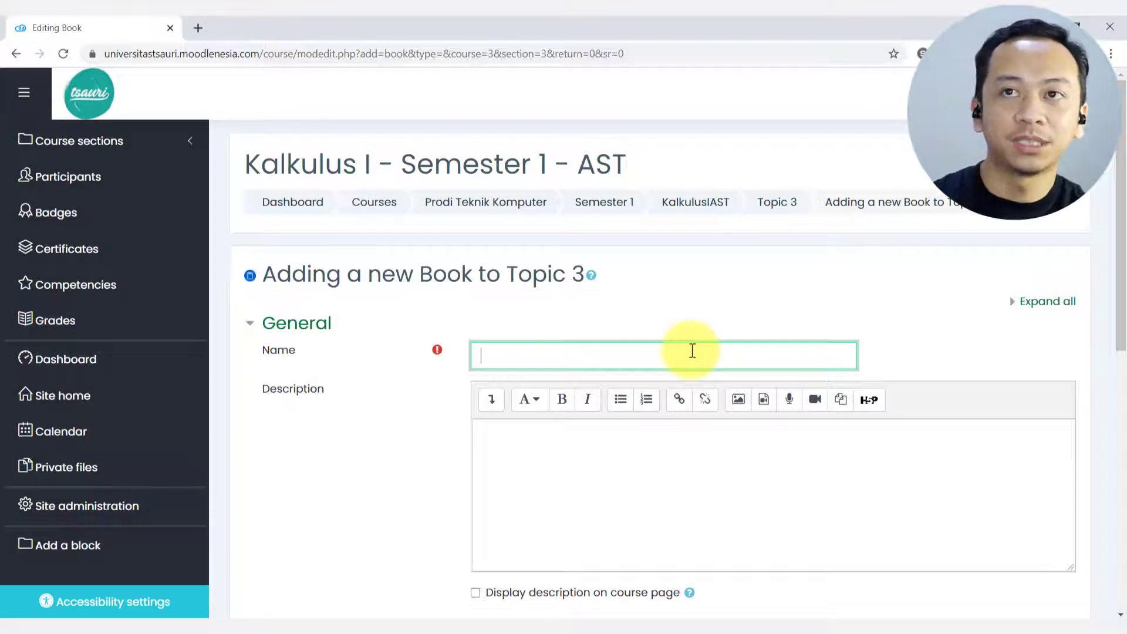
click(554, 361)
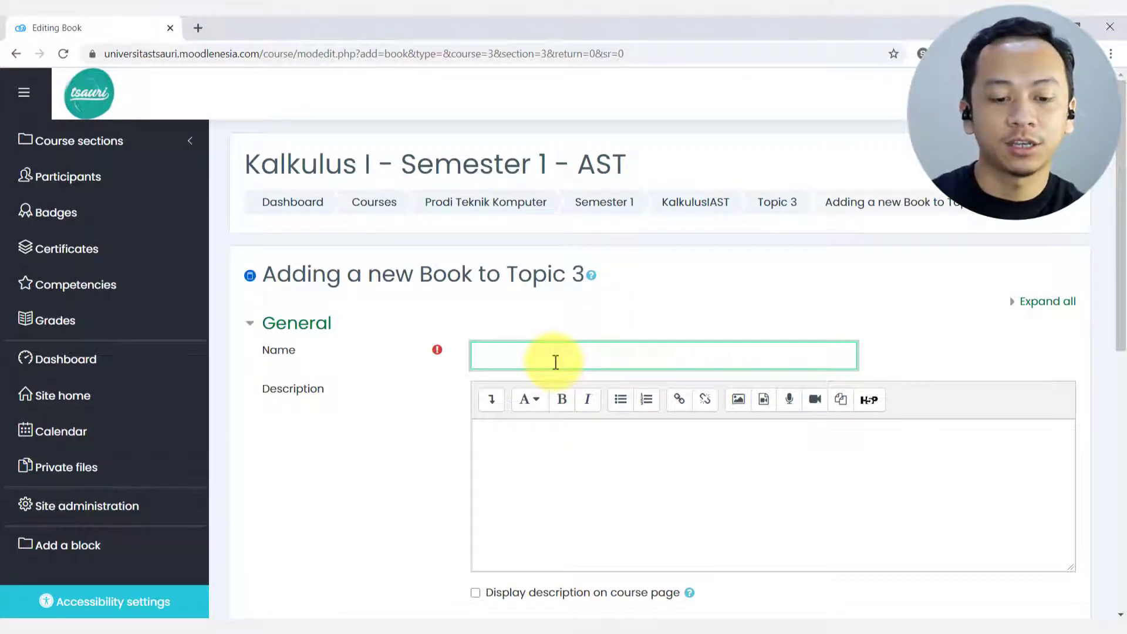
text(Presiden Pertama Indone)
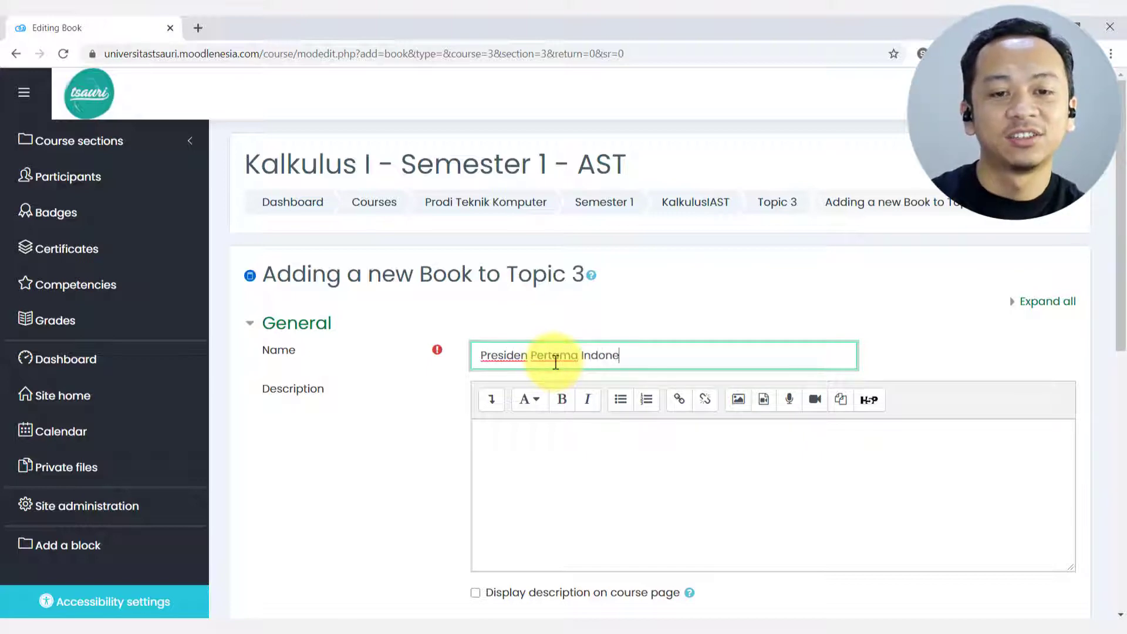
text(sia)
click(604, 461)
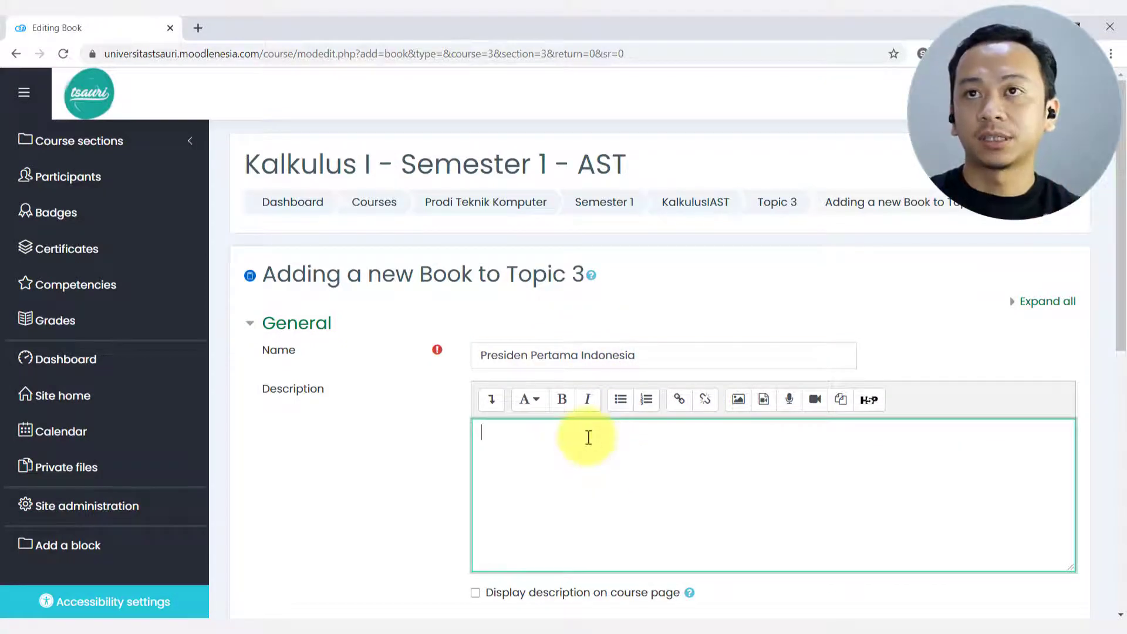
- Use Numbers as the book's chapter formatting, and save and display the book
scroll(587, 439, down, 5)
click(352, 345)
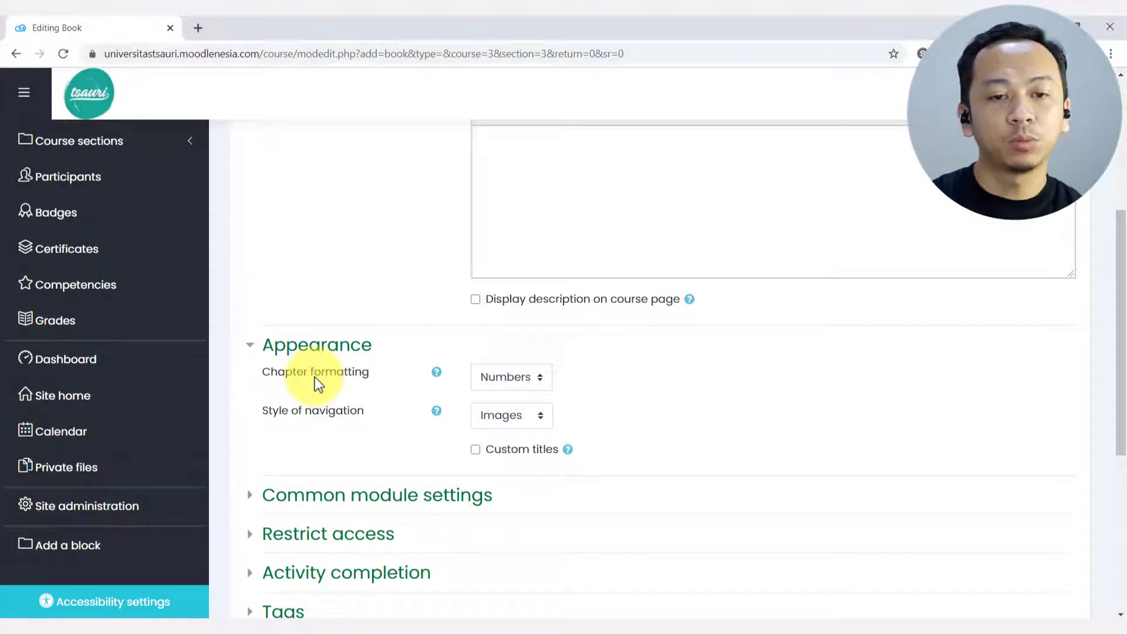
click(496, 382)
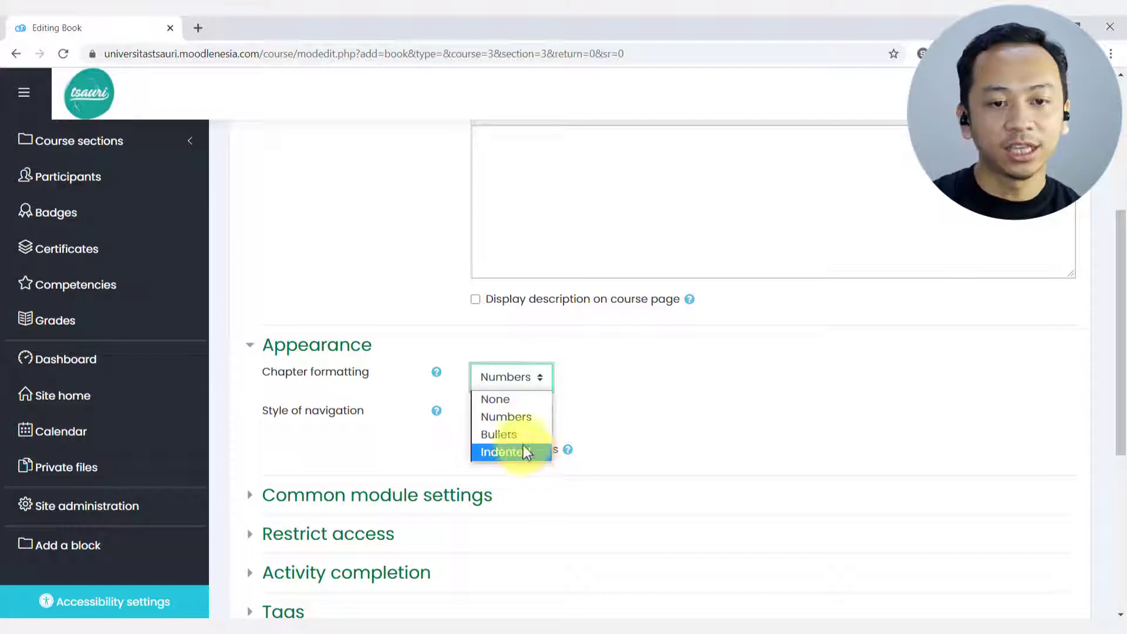
click(531, 418)
click(372, 415)
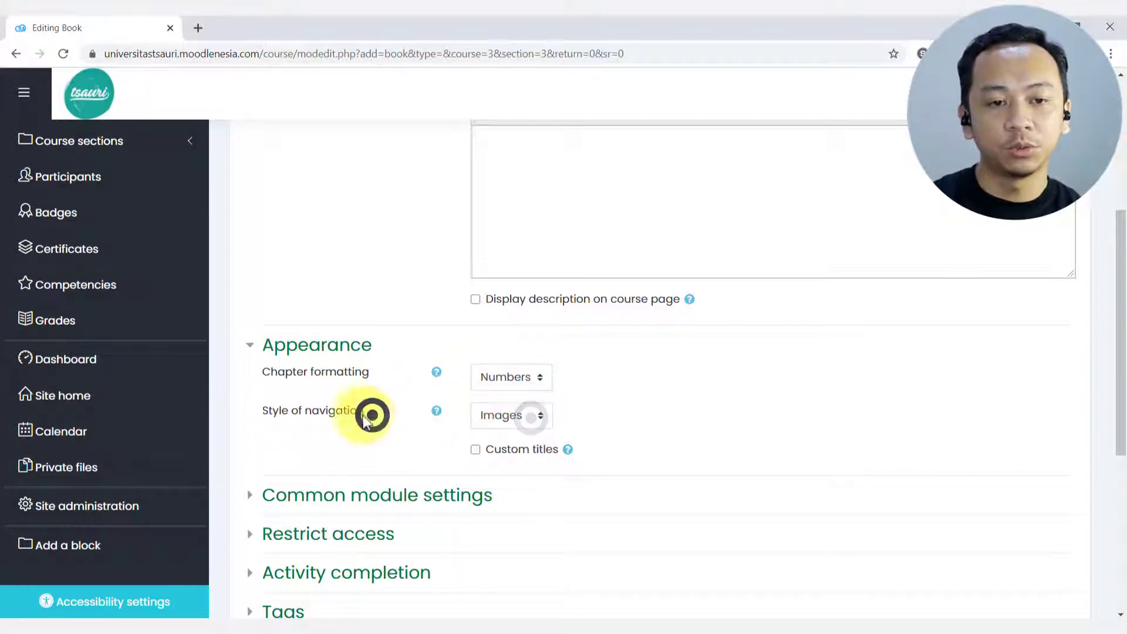
scroll(646, 393, down, 3)
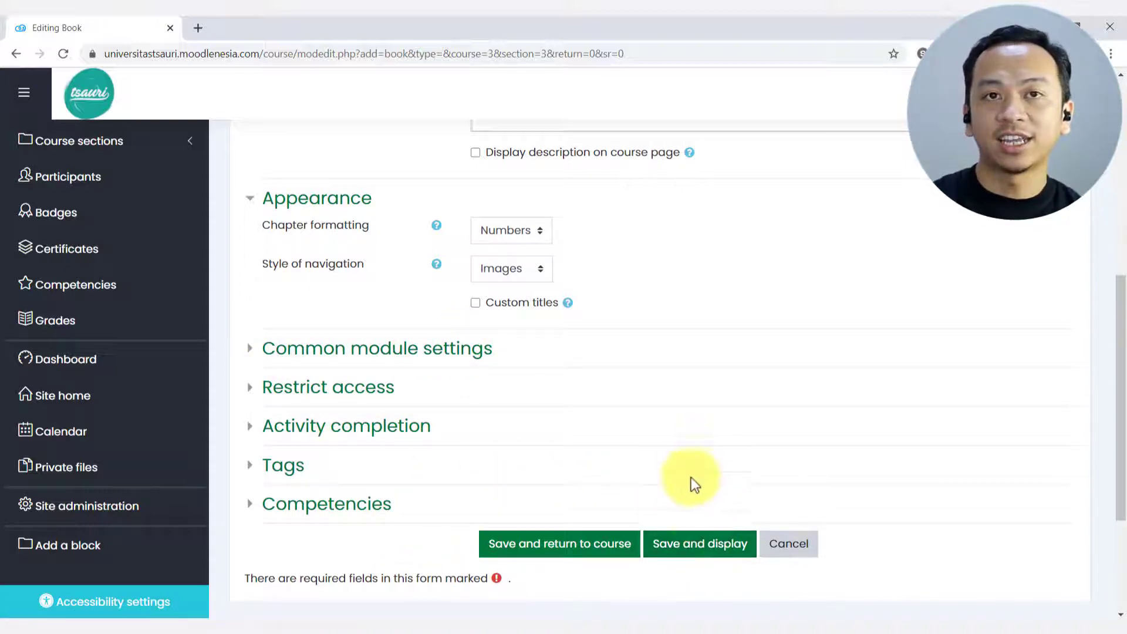
click(707, 543)
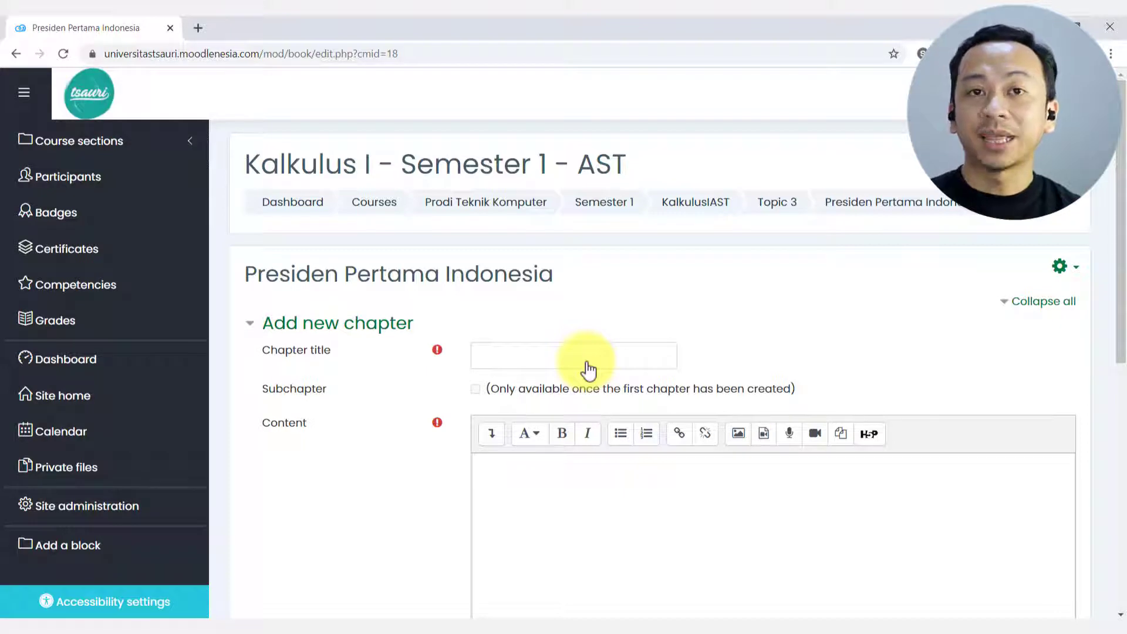
- Title the first chapter "Bab 1 Pendahuluan"
click(561, 345)
text(Bab 1)
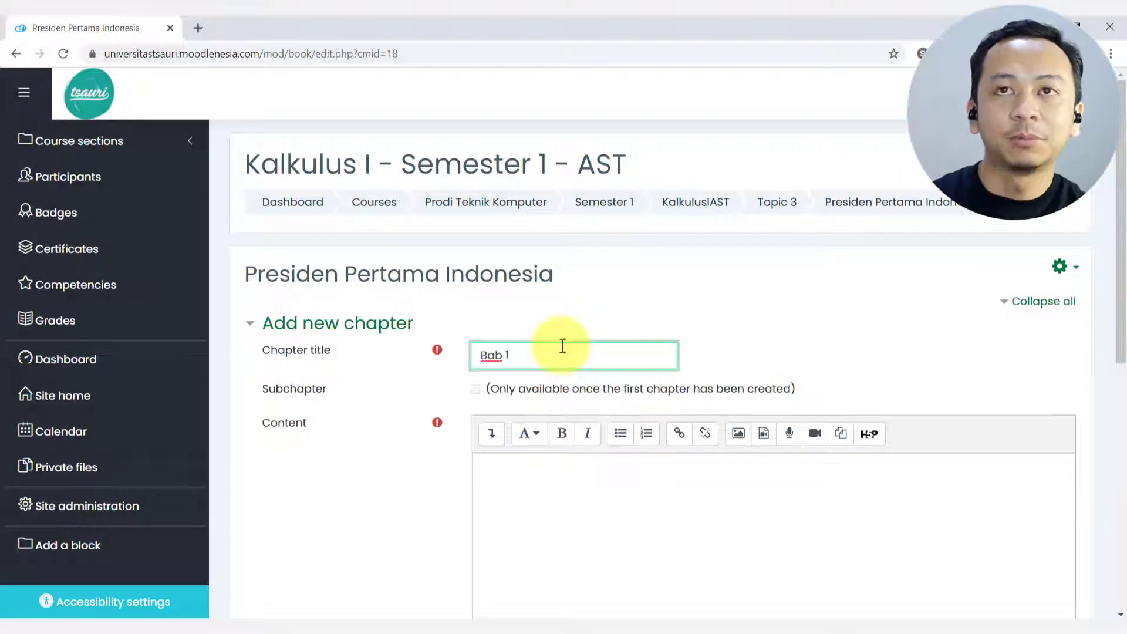
text( Pendahuluan)
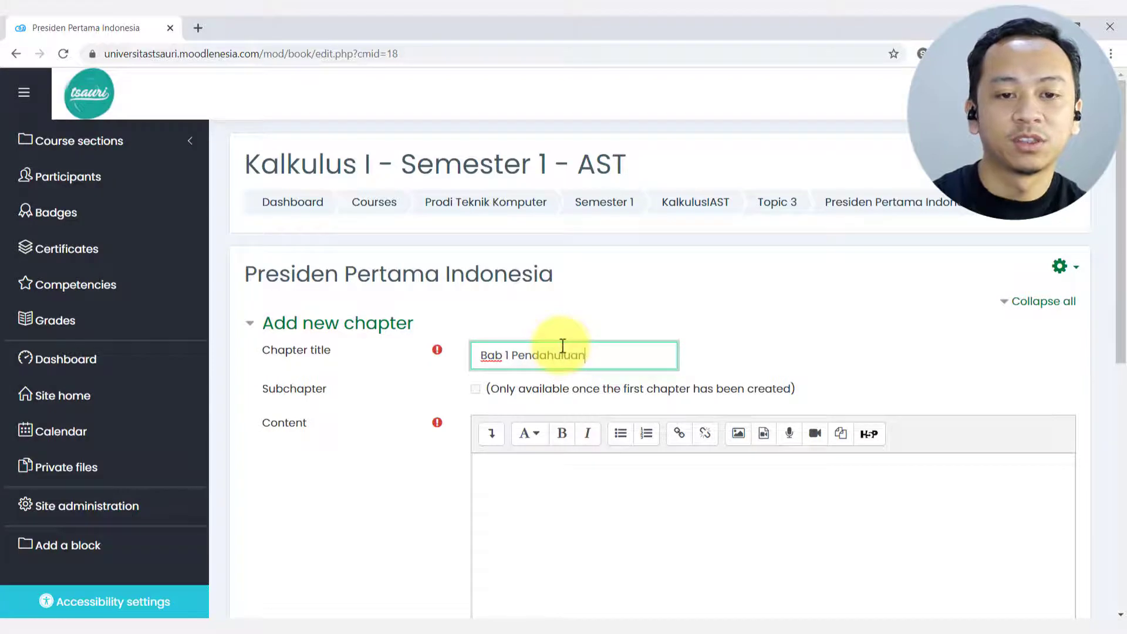
scroll(543, 411, down, 3)
click(555, 404)
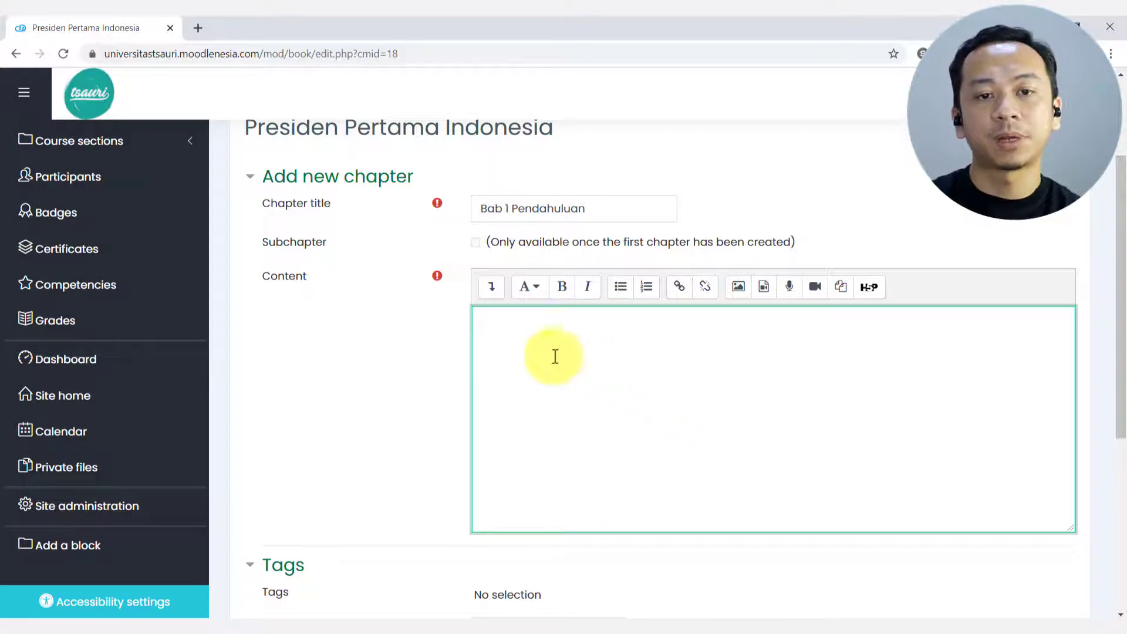
click(581, 405)
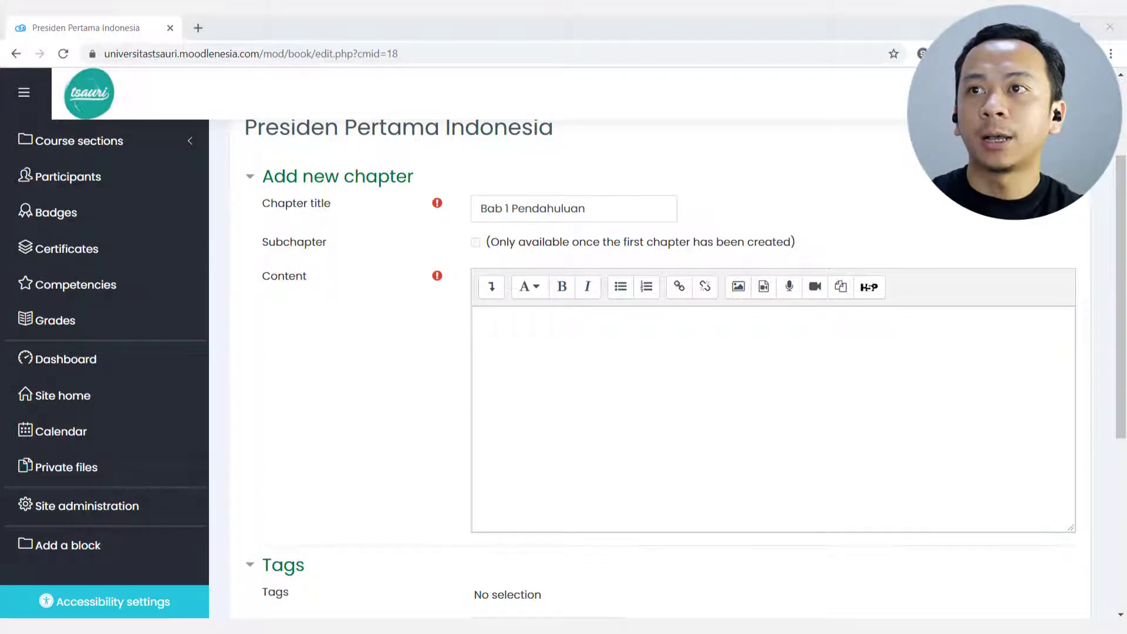
click(660, 439)
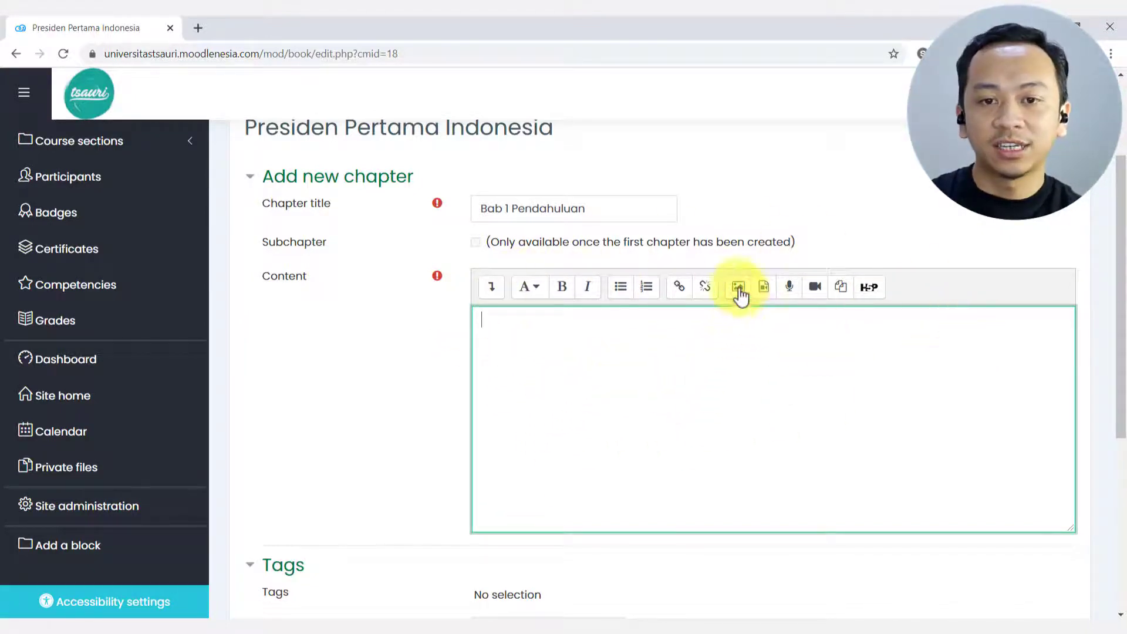
click(764, 288)
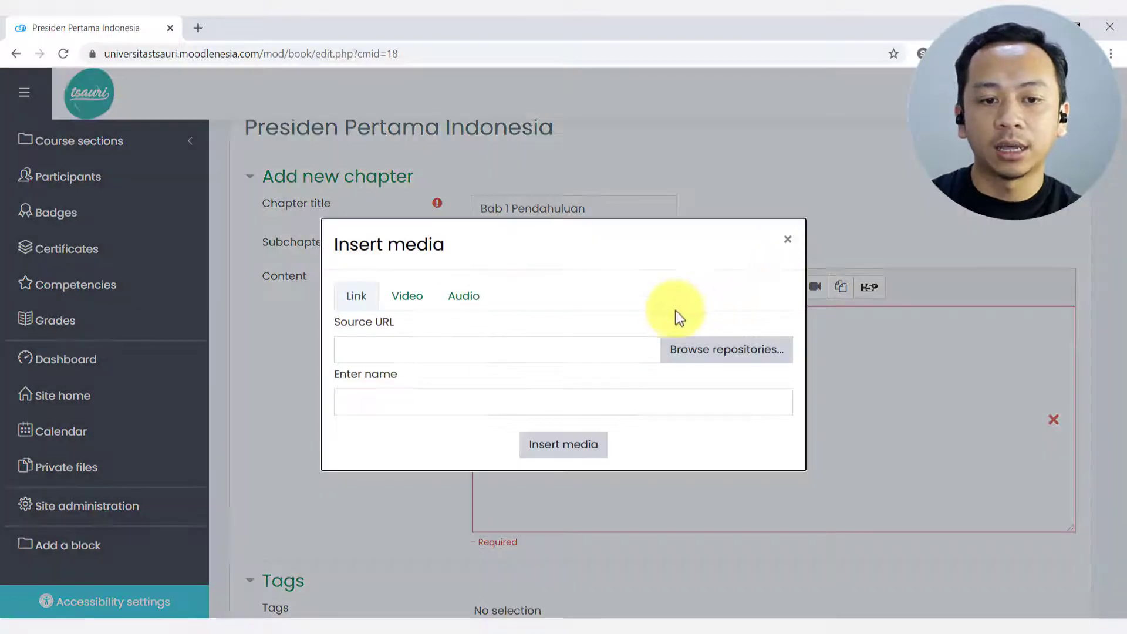
click(410, 296)
click(424, 343)
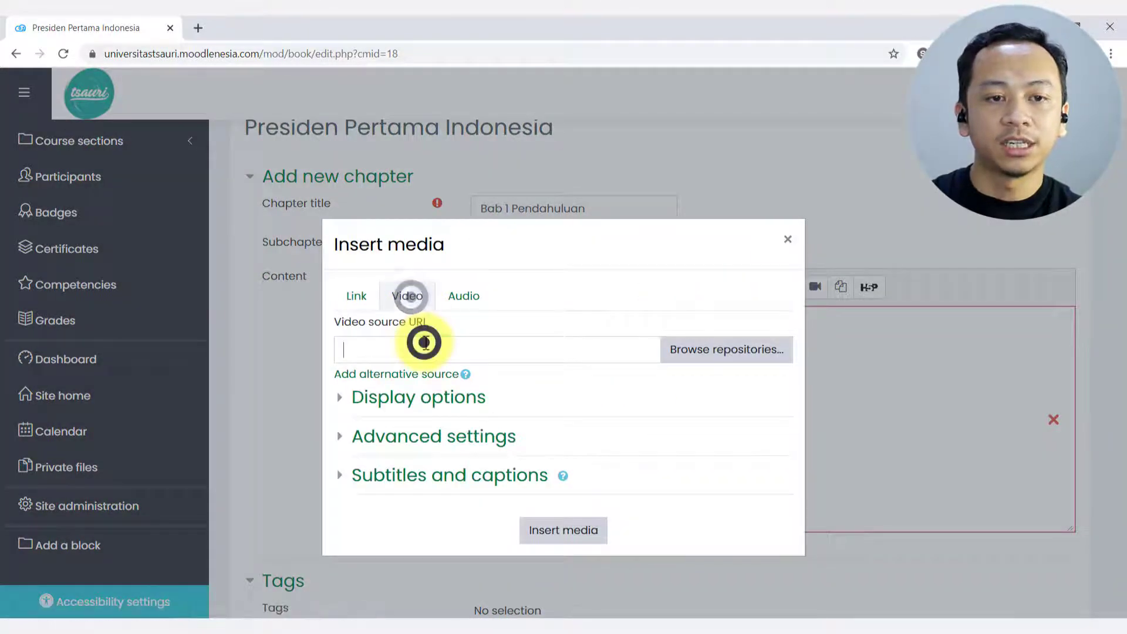
text(https://www.youtube.com/watch?v=4SkuuKiMBaE)
click(579, 532)
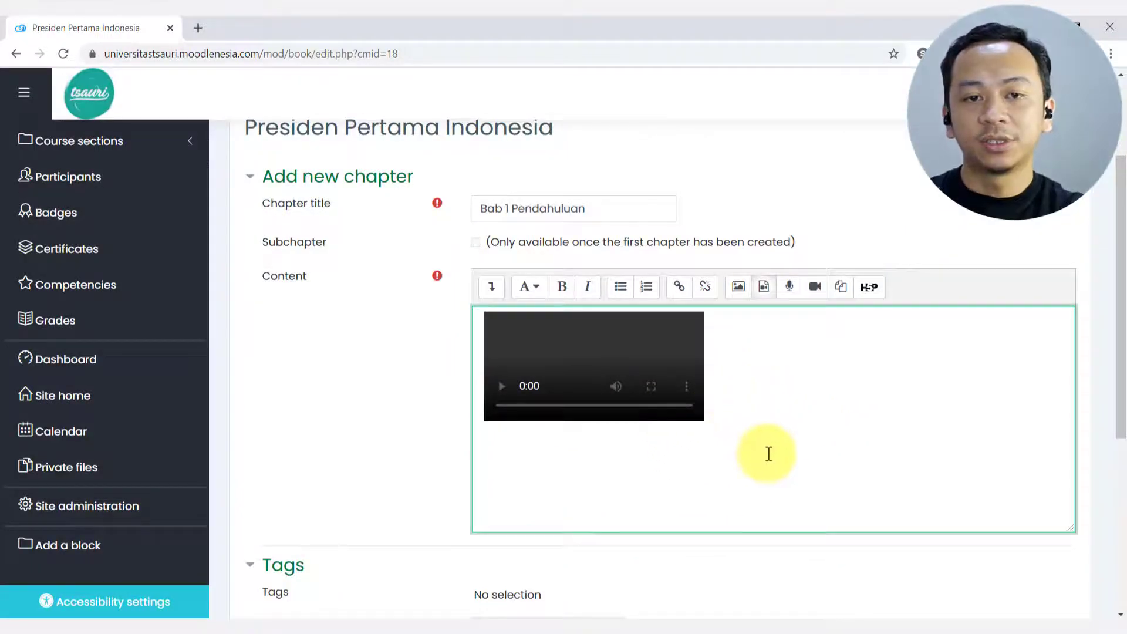
- Paste the copied Indonesian text about Soekarno below the video in the chapter content
click(757, 420)
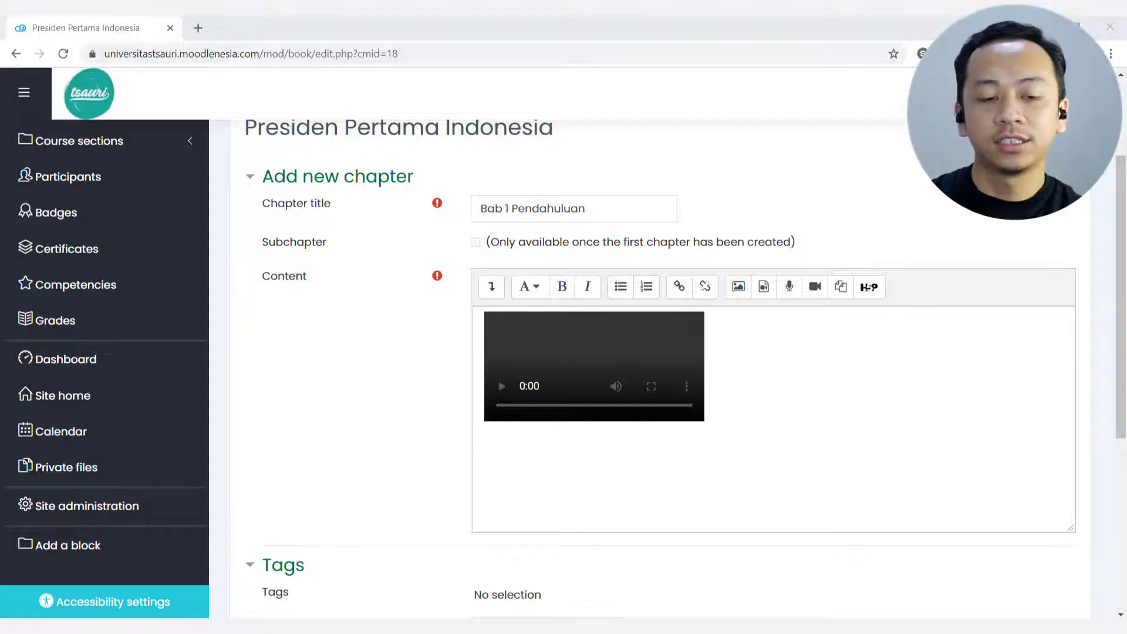
click(552, 452)
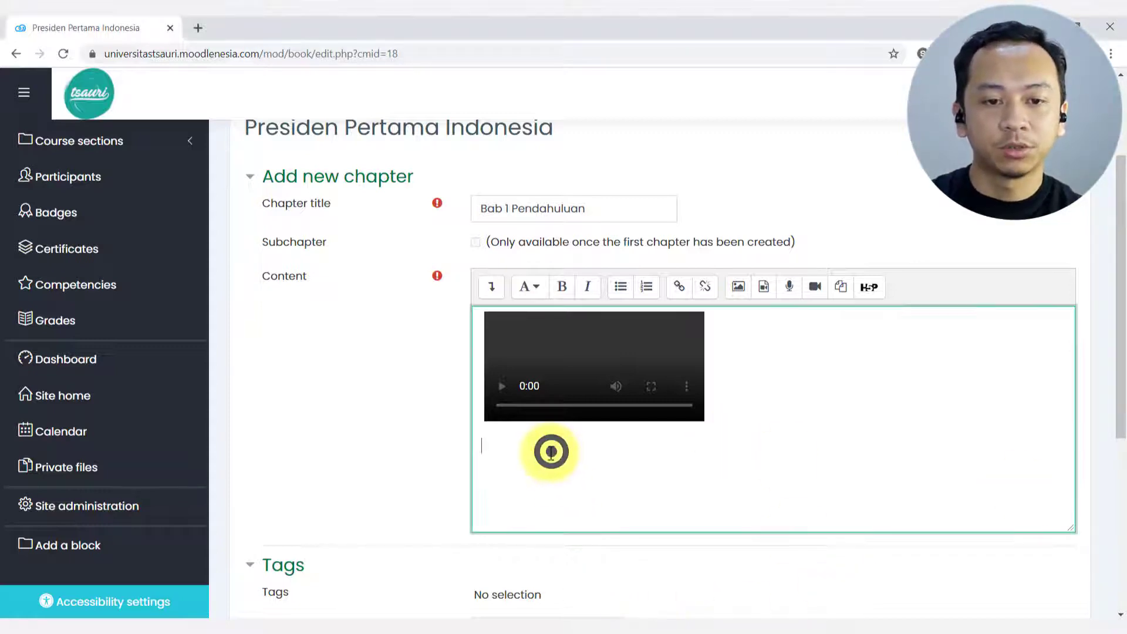
right_click(551, 452)
click(629, 359)
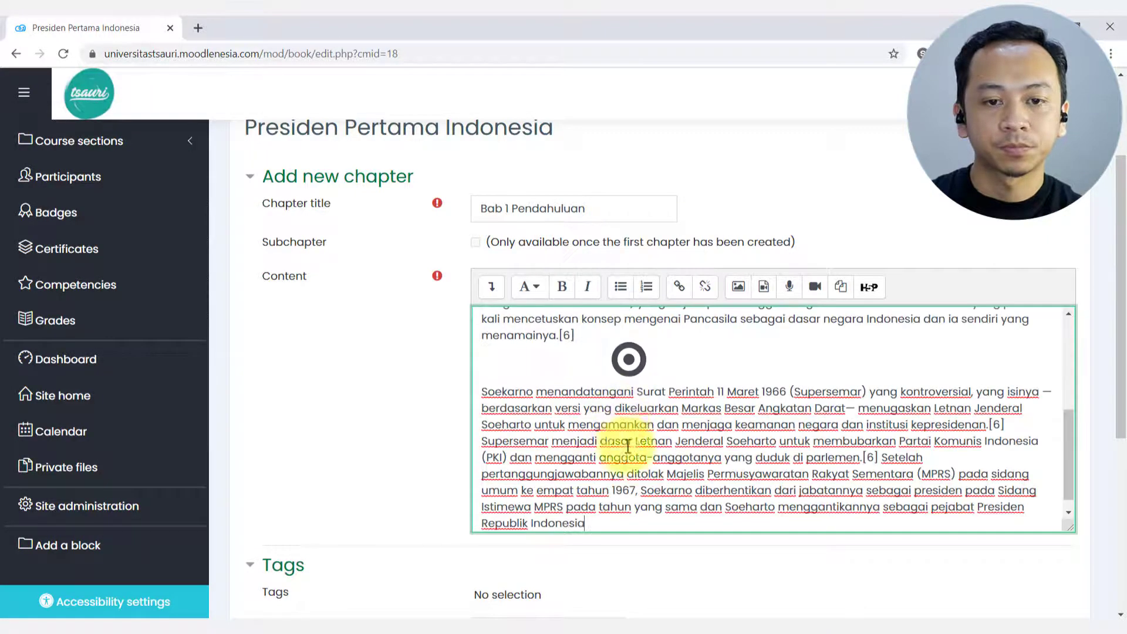
- Remove the extra blank line between the two Soekarno paragraphs in the chapter content
scroll(685, 432, up, 5)
scroll(712, 423, down, 2)
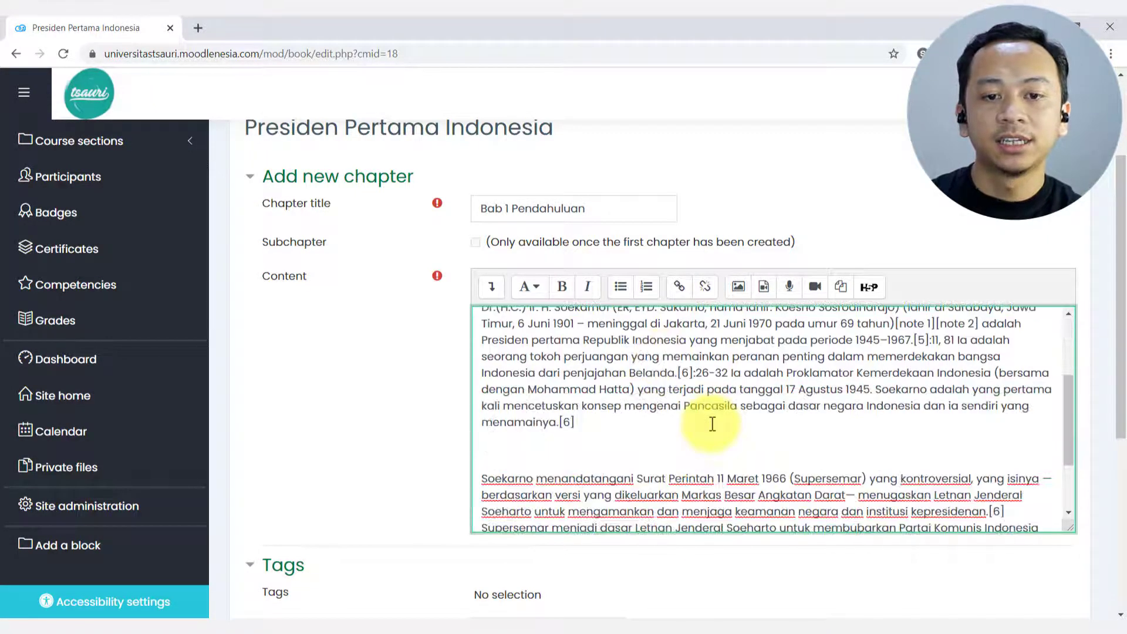
scroll(712, 423, down, 2)
click(574, 379)
click(515, 384)
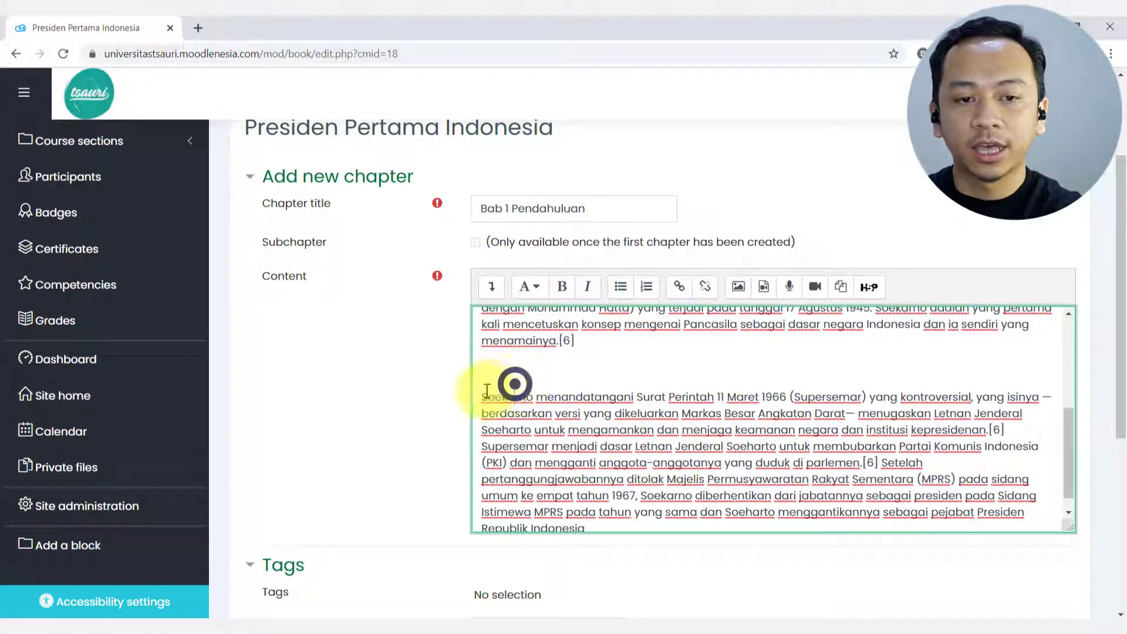
click(499, 367)
key(Delete)
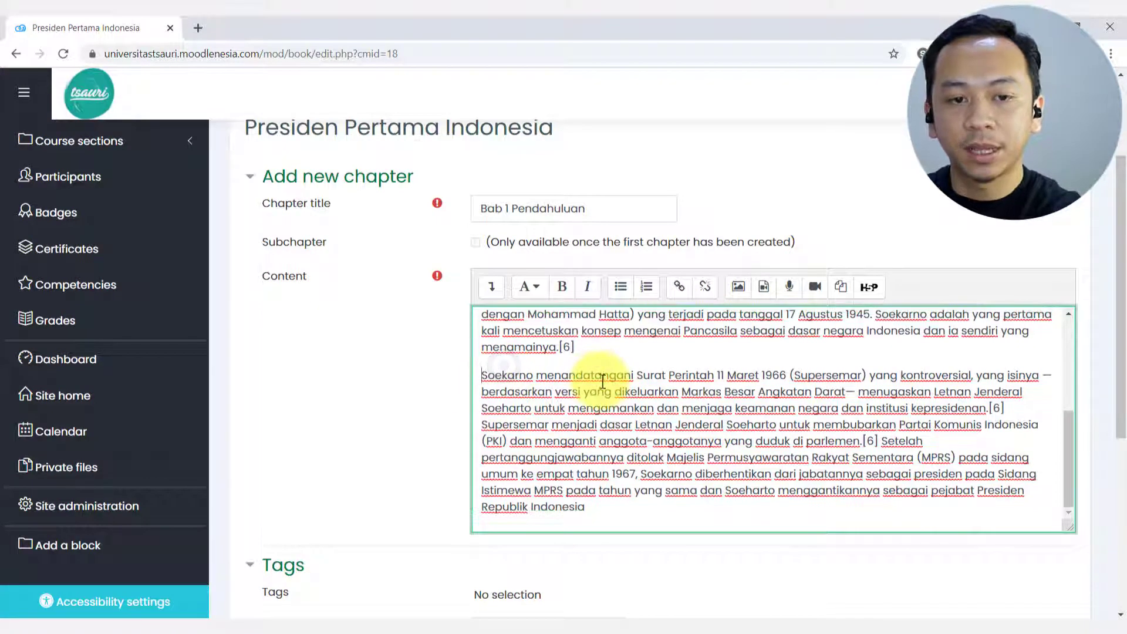
- Save the "Bab 1 Pendahuluan" chapter and check its video and text on the book page
scroll(602, 382, up, 4)
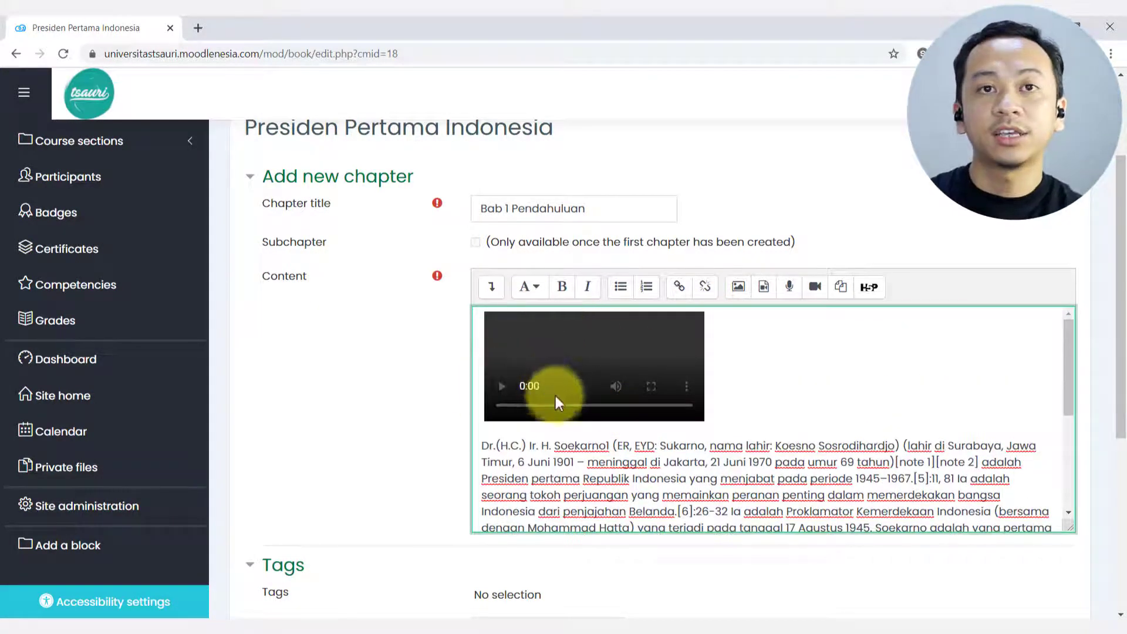
scroll(533, 433, down, 8)
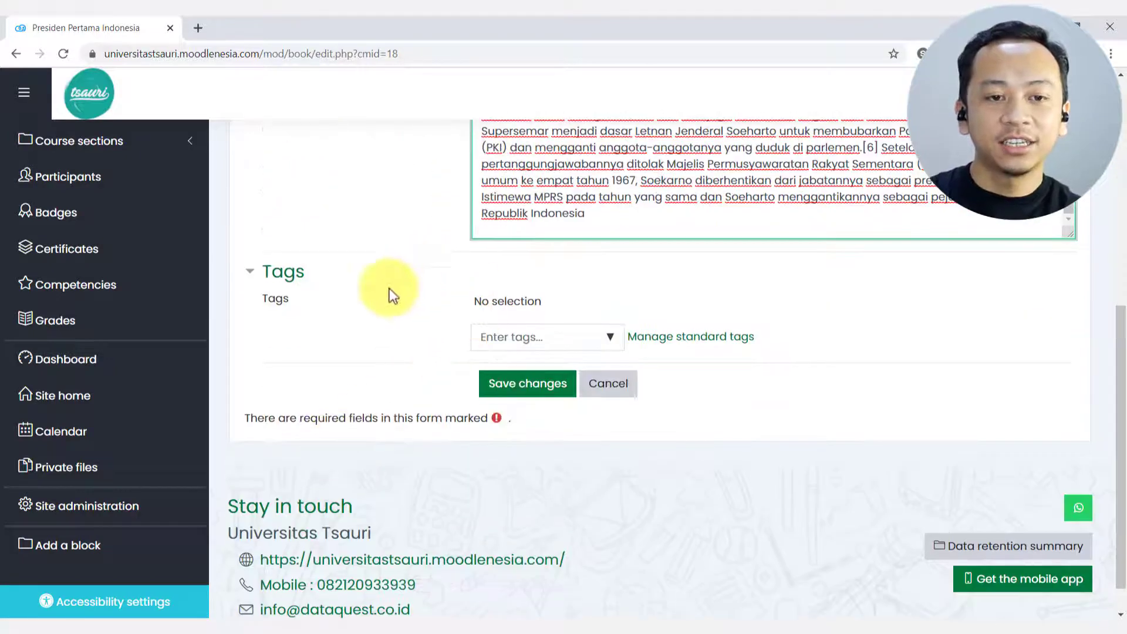
click(542, 390)
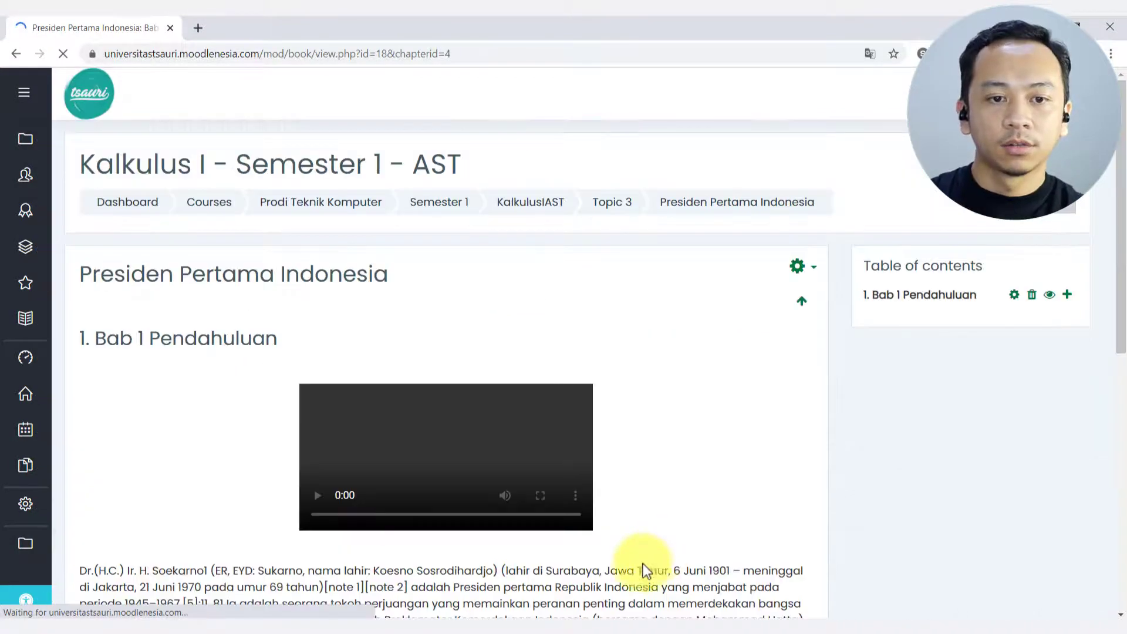
scroll(642, 528, down, 4)
scroll(528, 443, up, 5)
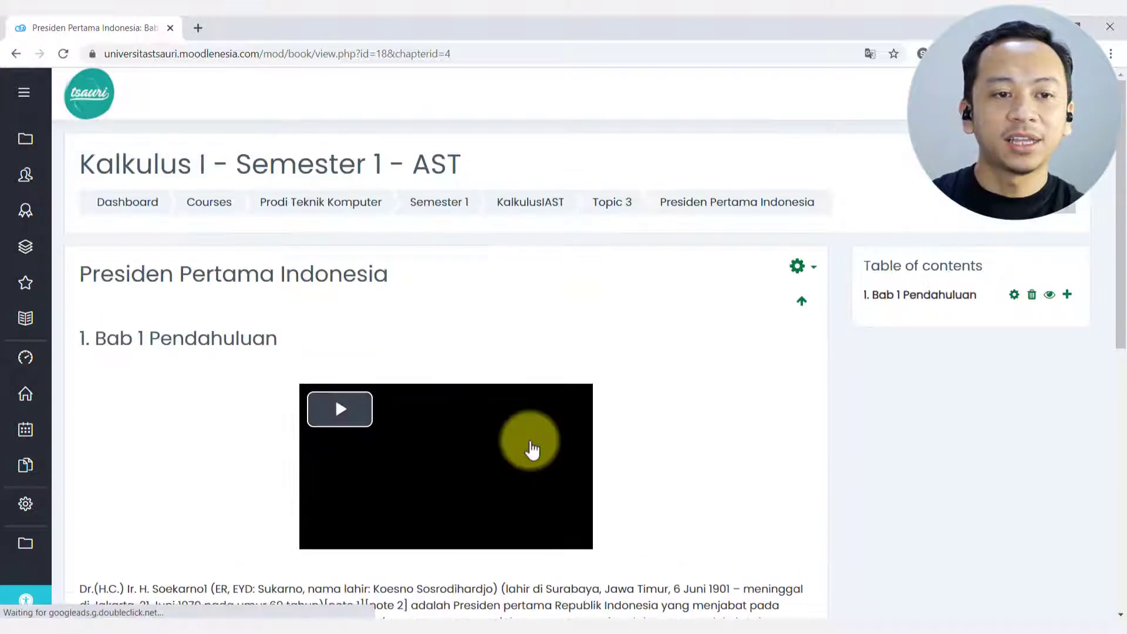
scroll(290, 425, down, 3)
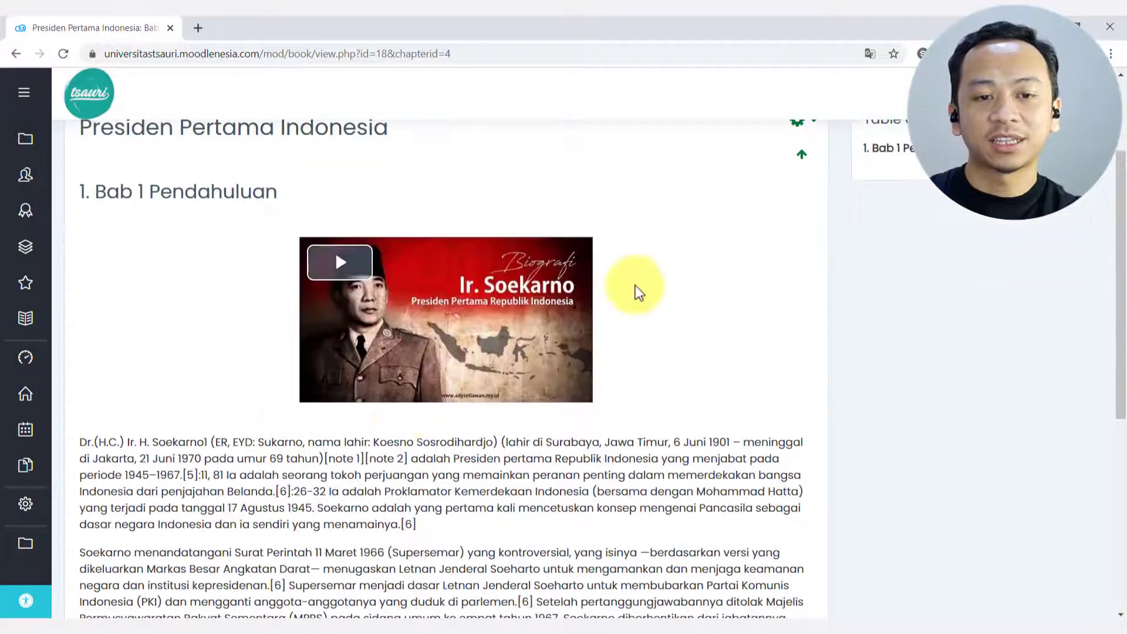
scroll(253, 344, down, 3)
scroll(742, 448, up, 5)
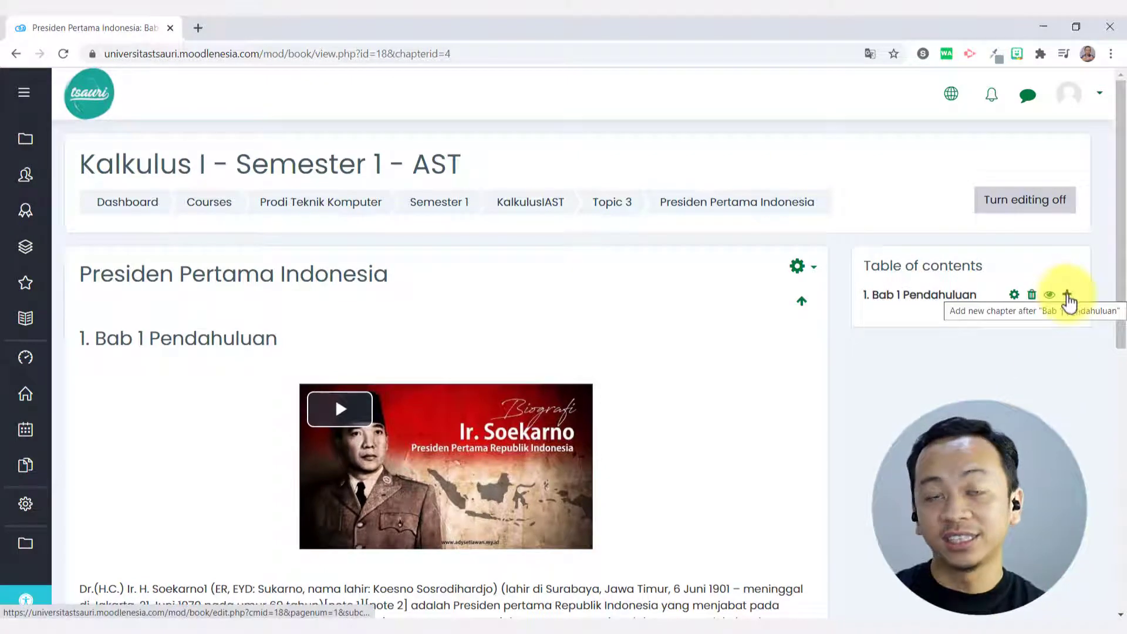
- Add a new chapter after "Bab 1 Pendahuluan" and title it "Bab 2 Nama"
click(1067, 297)
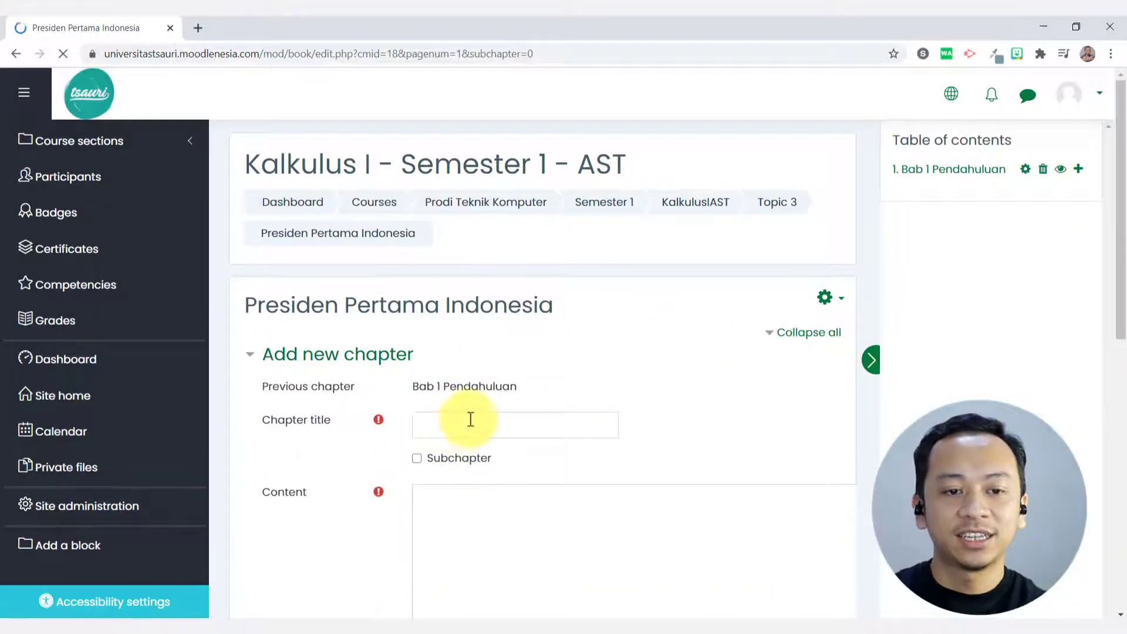
click(470, 421)
text(Bab)
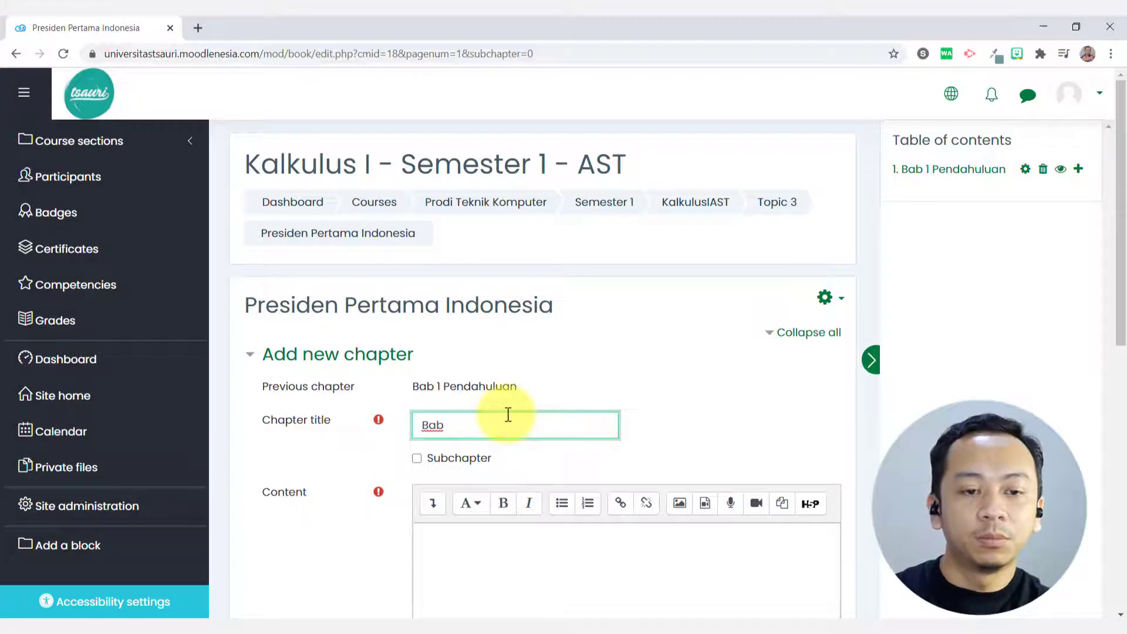
text( 2)
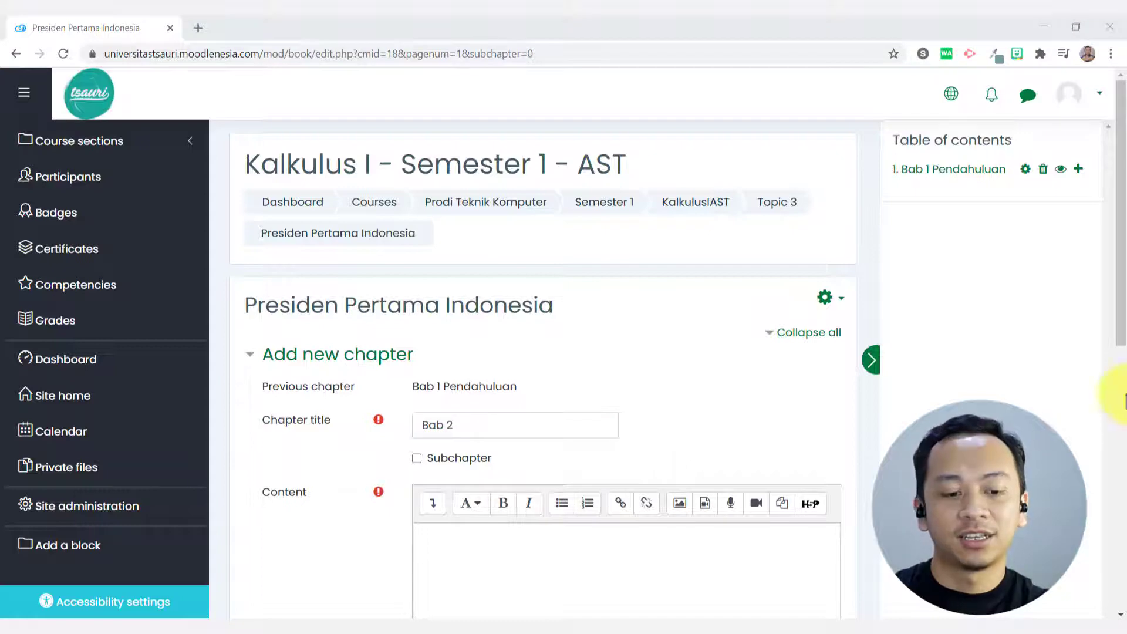
click(506, 425)
text(Nama)
- Paste the copied text about Soekarno's name into the content of "Bab 2 Nama" and look it over
click(538, 578)
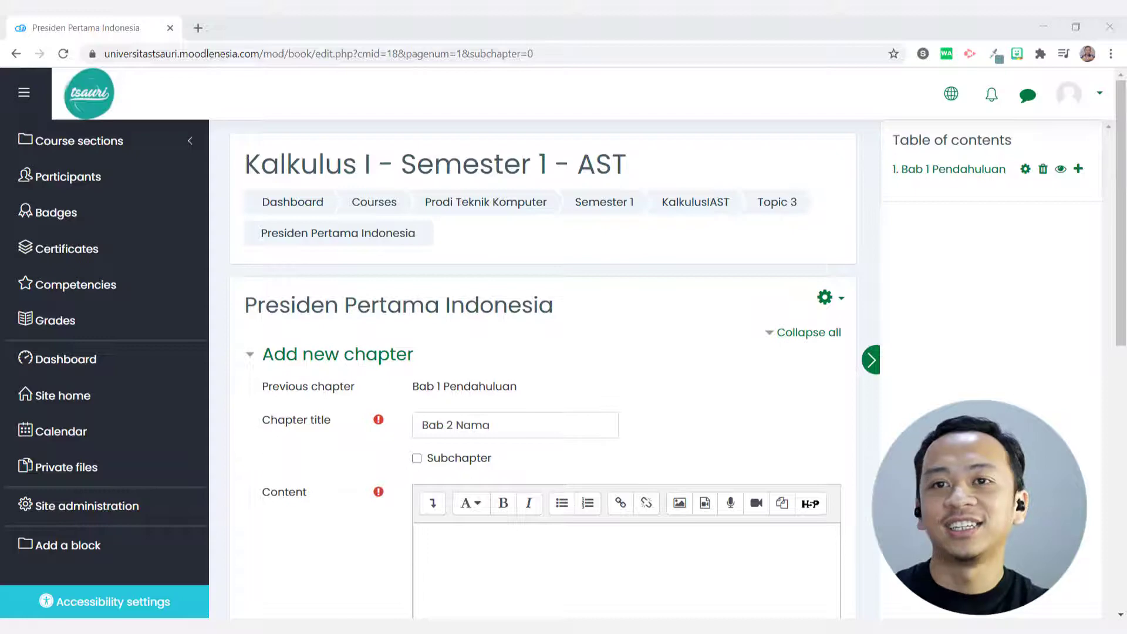
click(516, 546)
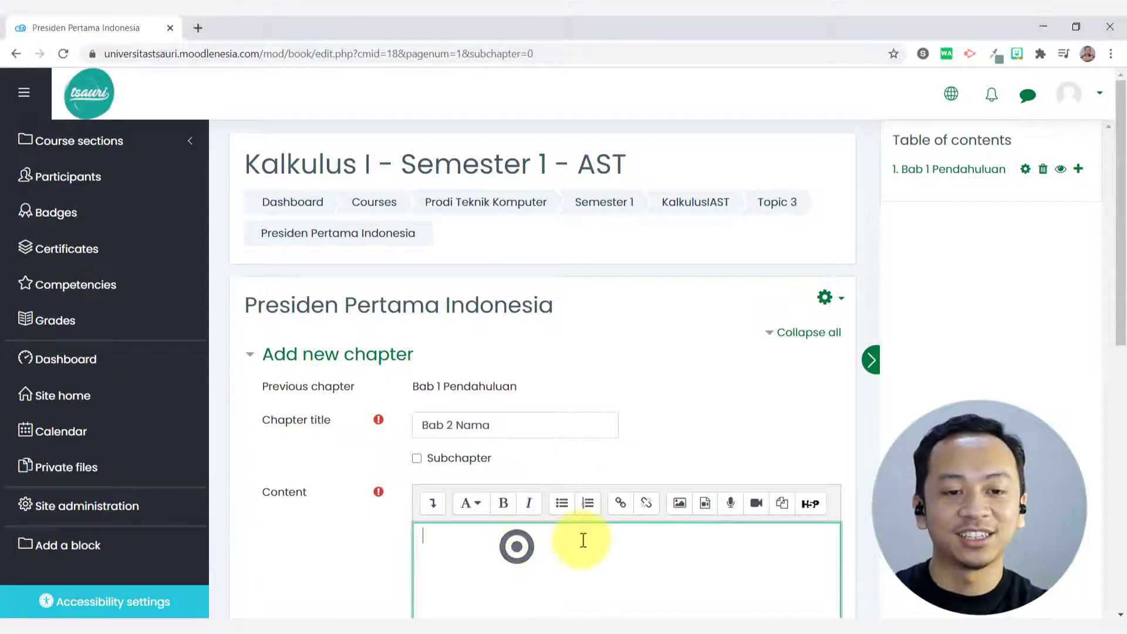
key(ctrl+v)
scroll(605, 534, down, 5)
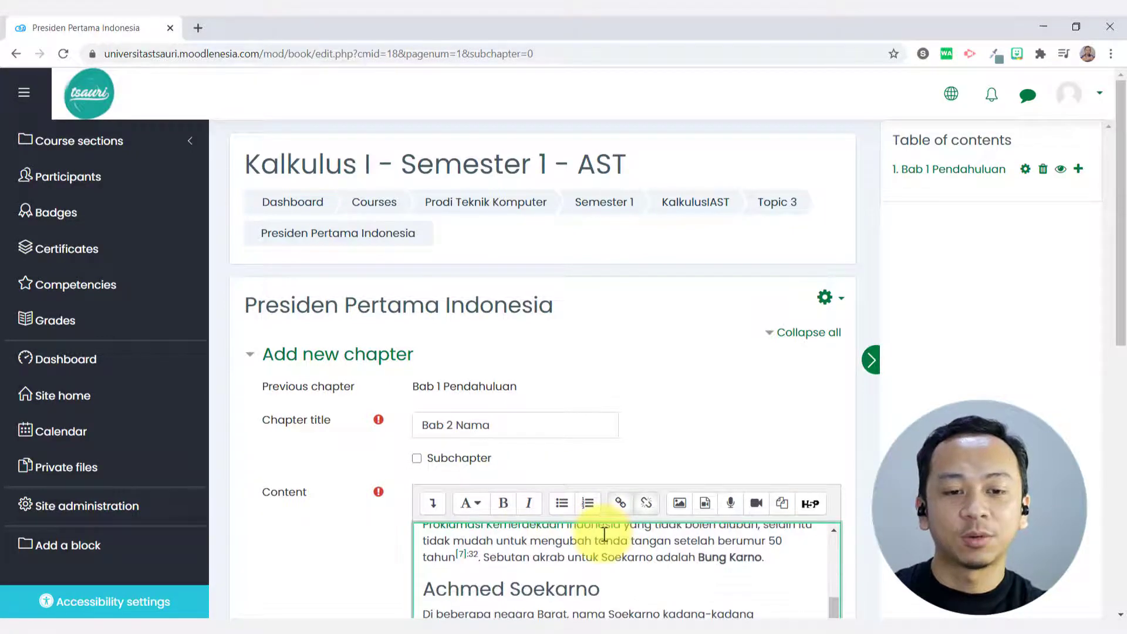
click(360, 550)
scroll(361, 550, down, 4)
scroll(694, 368, down, 5)
scroll(675, 418, up, 10)
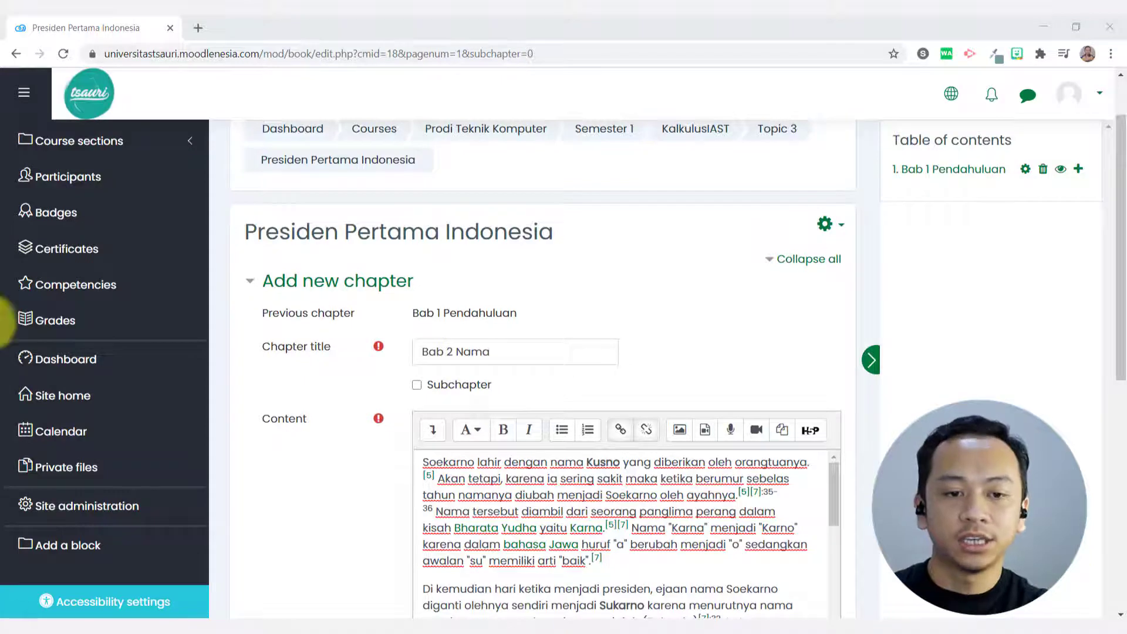
- Paste the copied Soekarno portrait at the very start of the chapter content, before the first paragraph
click(465, 529)
scroll(512, 551, up, 1)
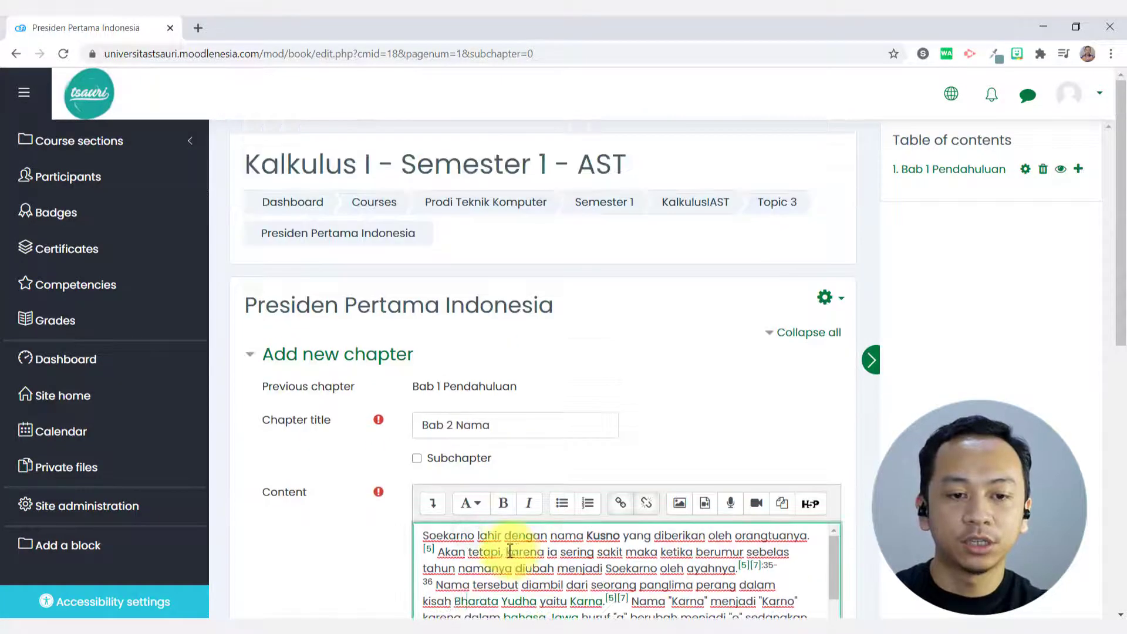
click(423, 535)
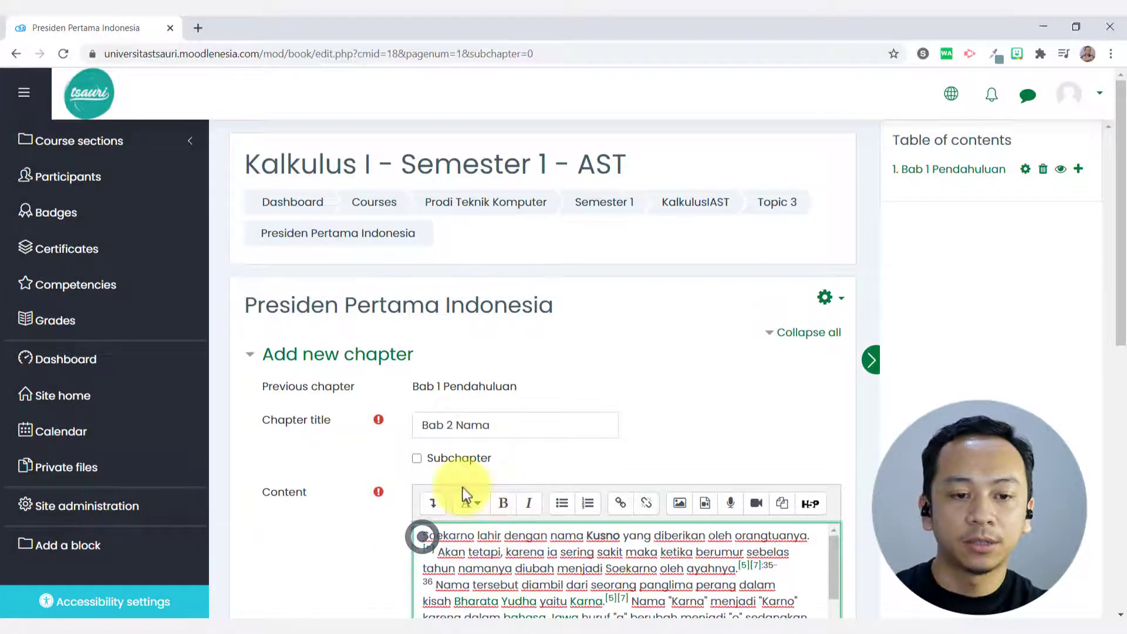
key(ctrl+v)
scroll(532, 519, down, 3)
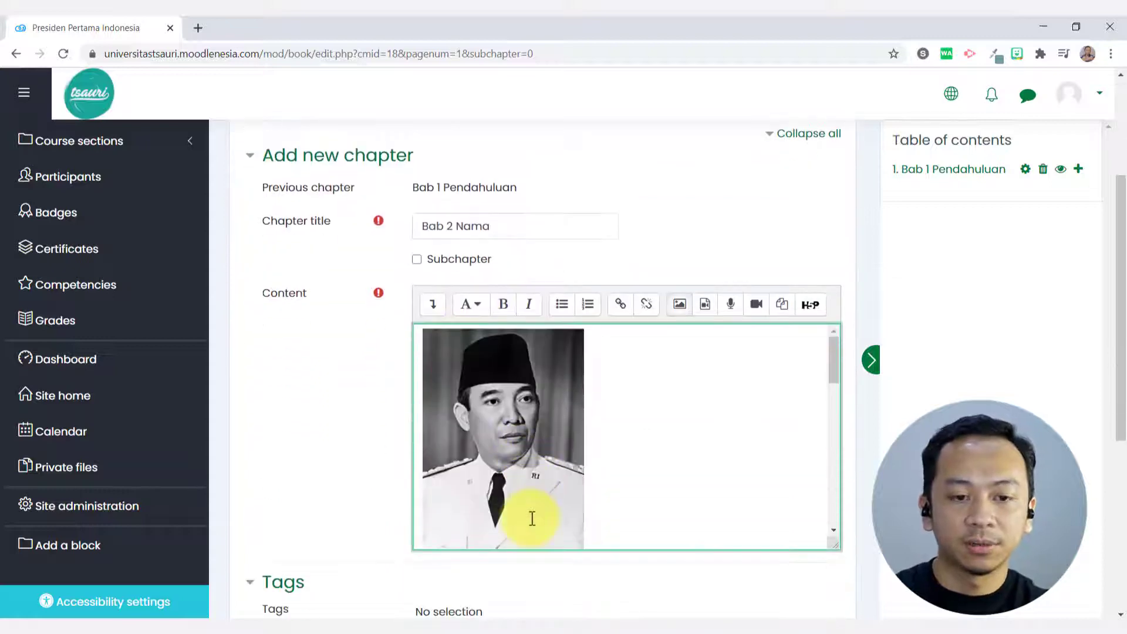
- Show the editor's additional formatting options and centre the Soekarno portrait
click(609, 463)
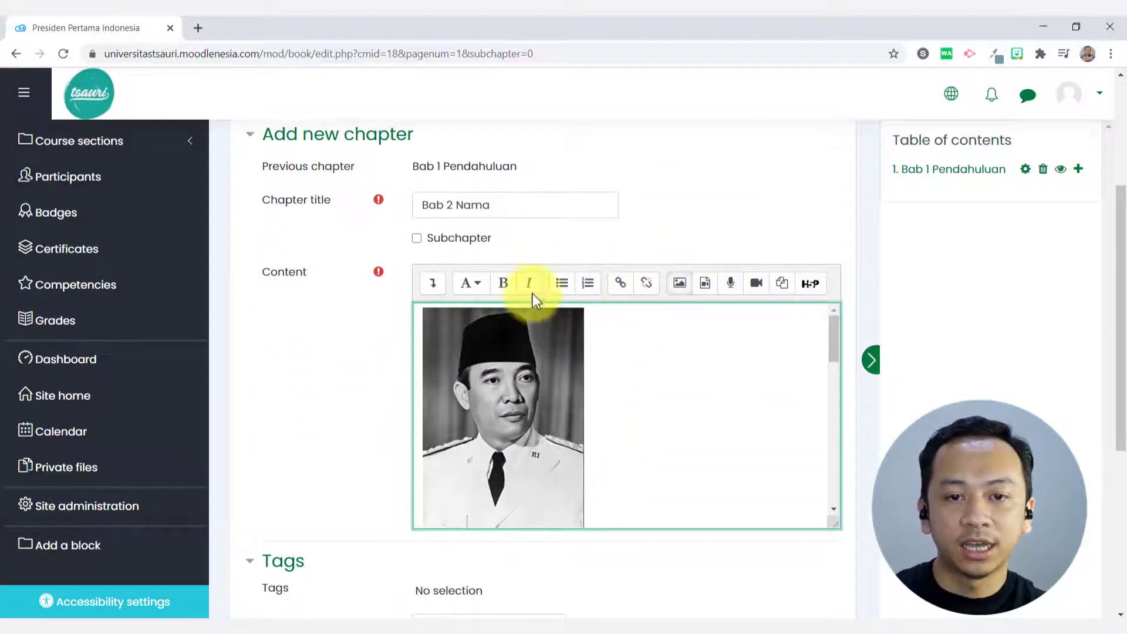
click(433, 283)
click(566, 312)
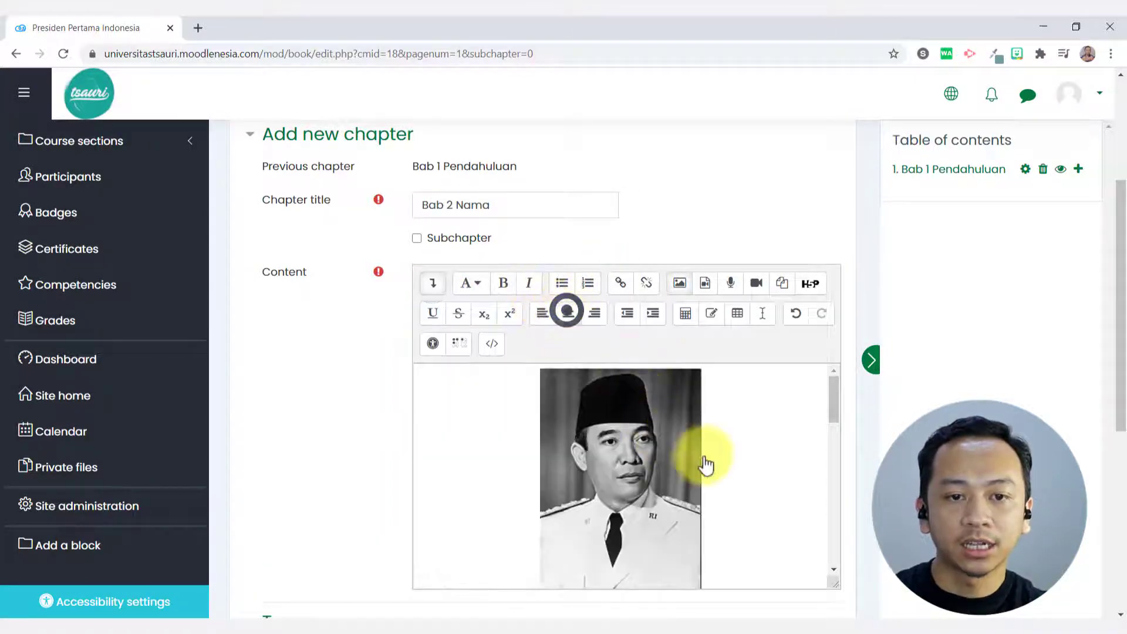
- Save the "Bab 2 Nama" chapter and check how it is displayed in the book
scroll(702, 462, down, 10)
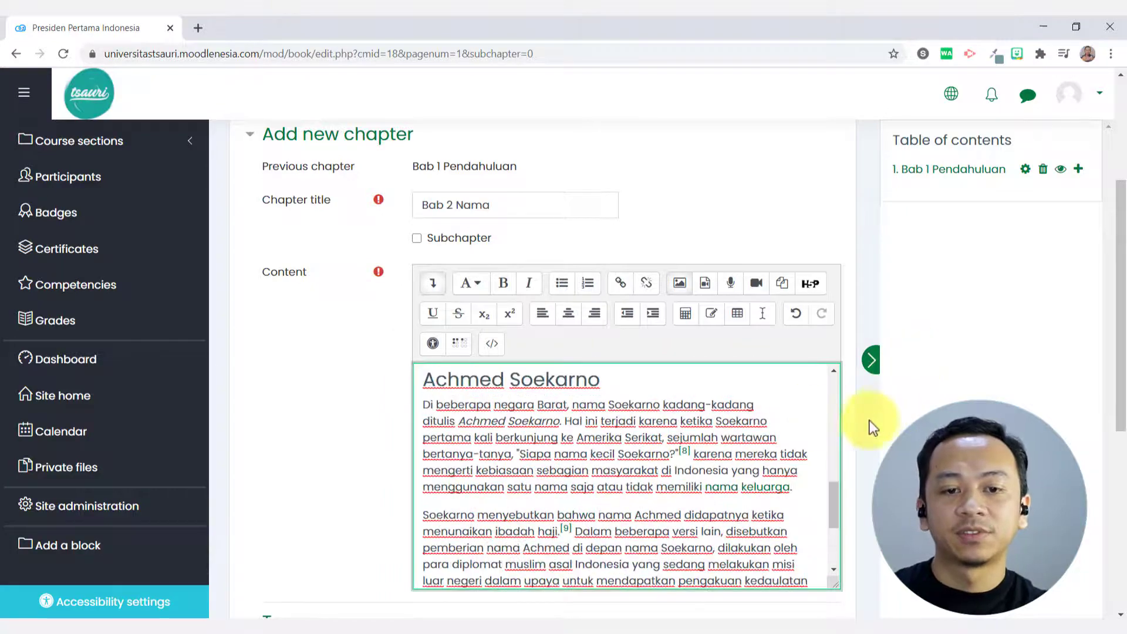
scroll(876, 417, down, 6)
click(470, 370)
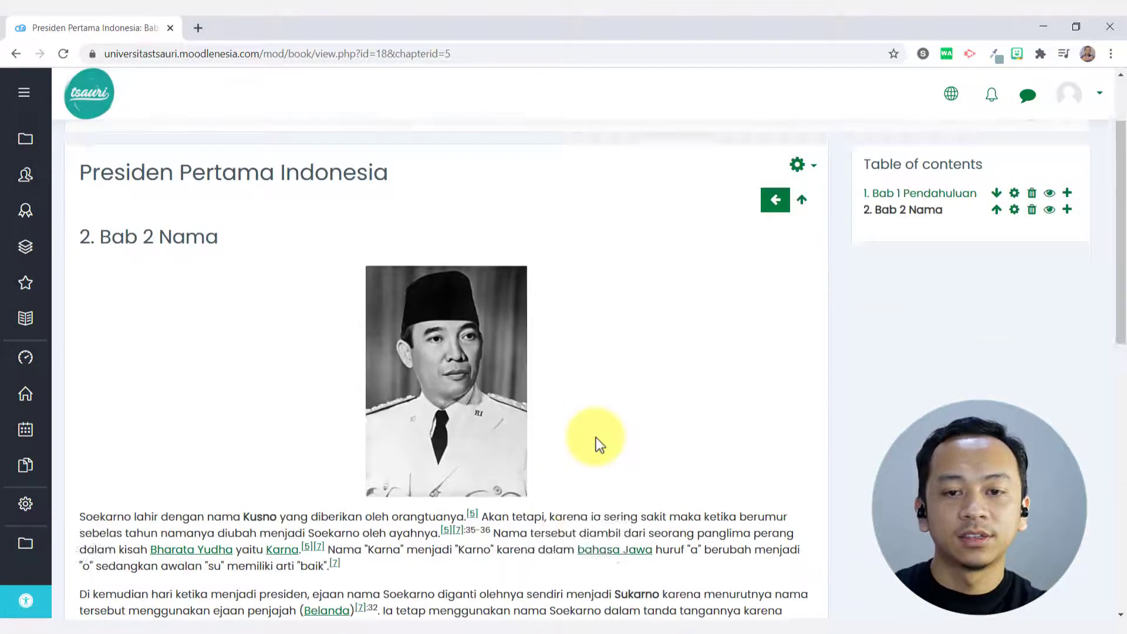
scroll(597, 438, down, 3)
scroll(535, 428, up, 4)
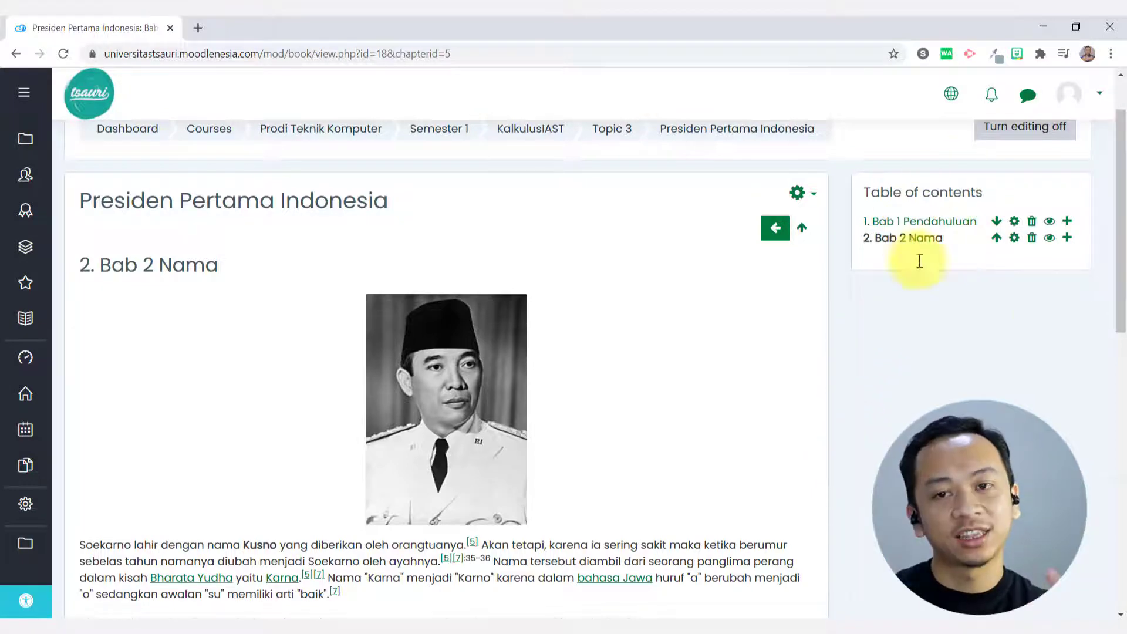
- Switch to "Bab 1 Pendahuluan" and back to "Bab 2 Nama" in the book, and read through the second chapter's page
click(965, 222)
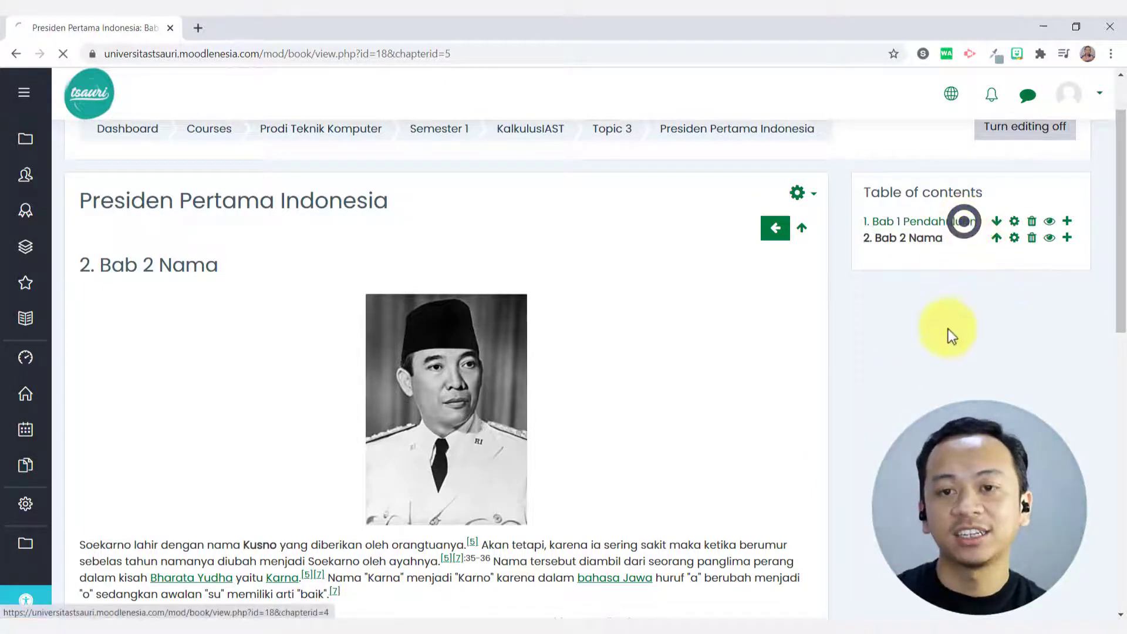
click(919, 311)
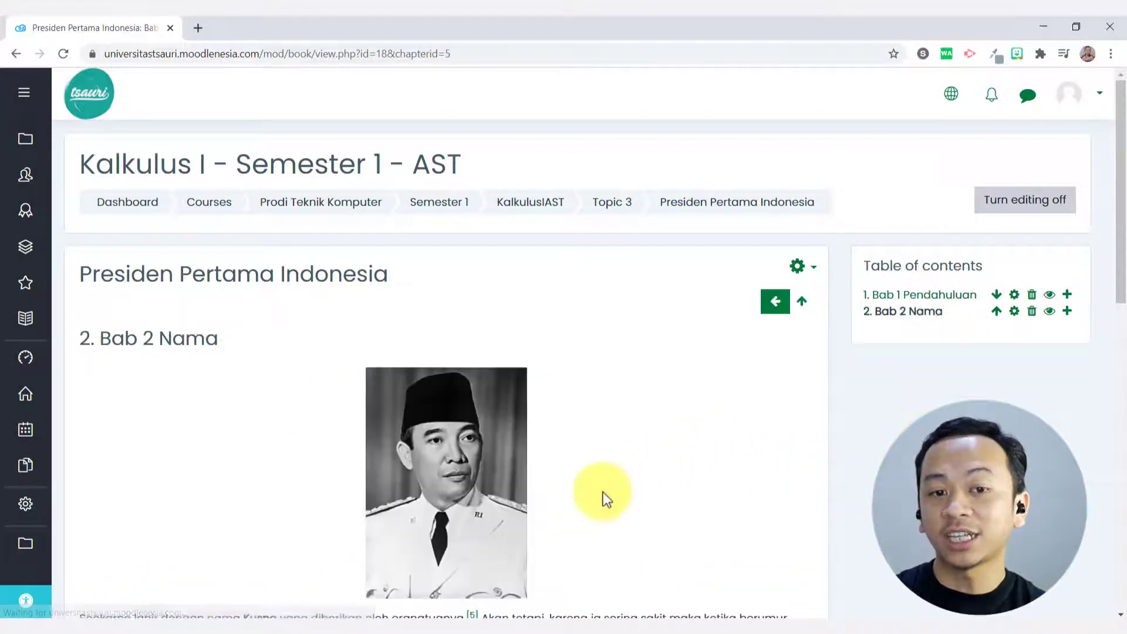
scroll(603, 492, down, 2)
scroll(604, 492, down, 2)
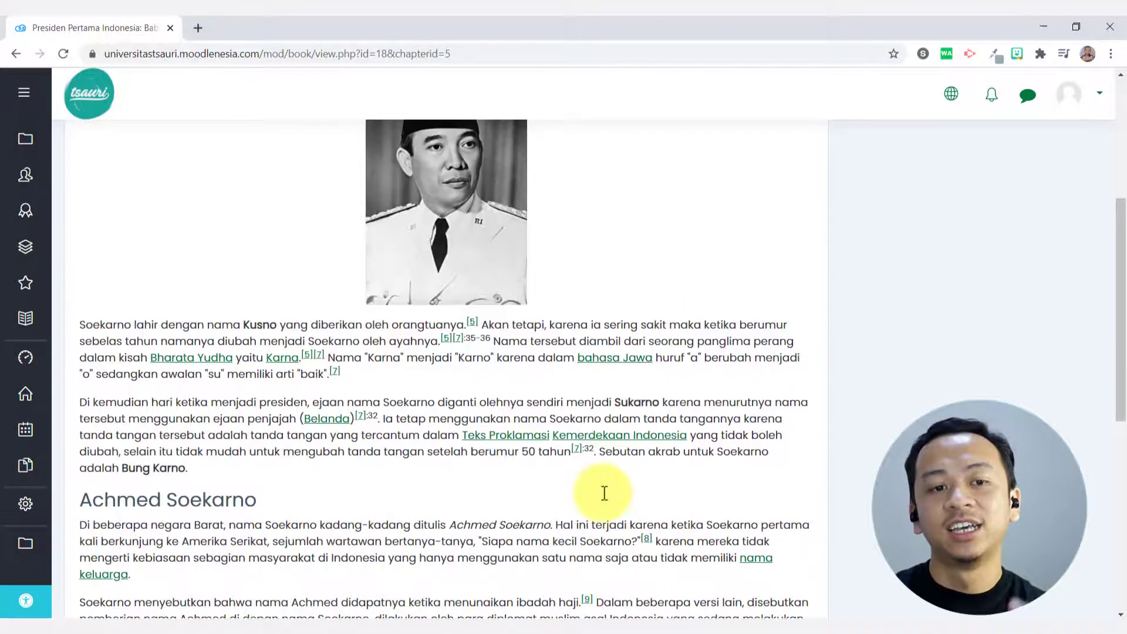
scroll(605, 493, up, 2)
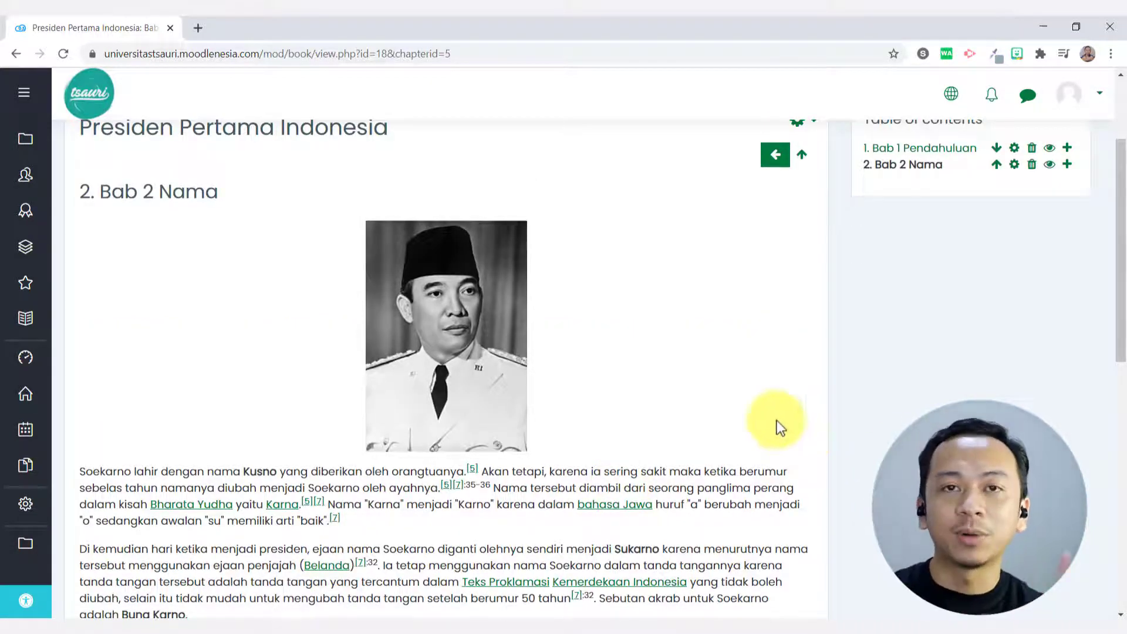
scroll(540, 370, up, 2)
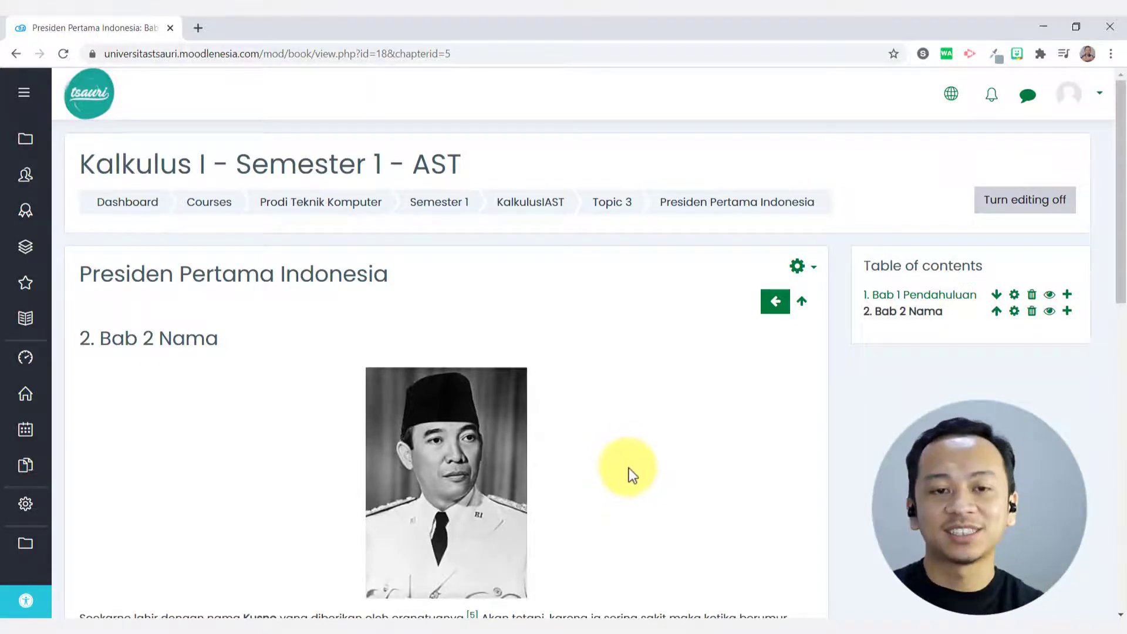
scroll(629, 467, down, 3)
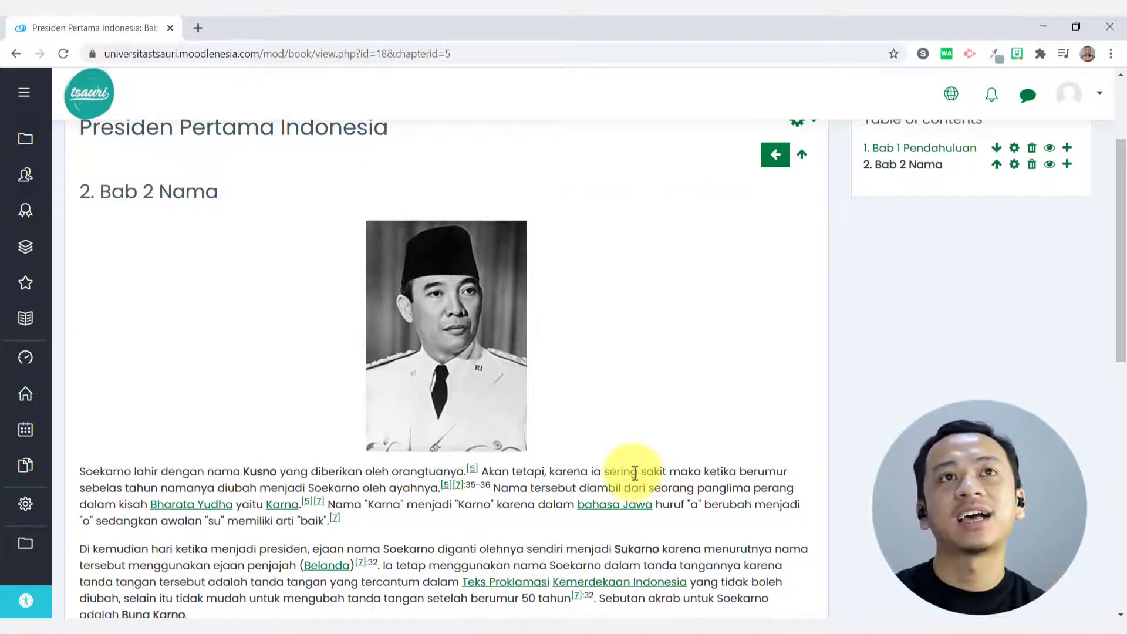
scroll(704, 304, up, 1)
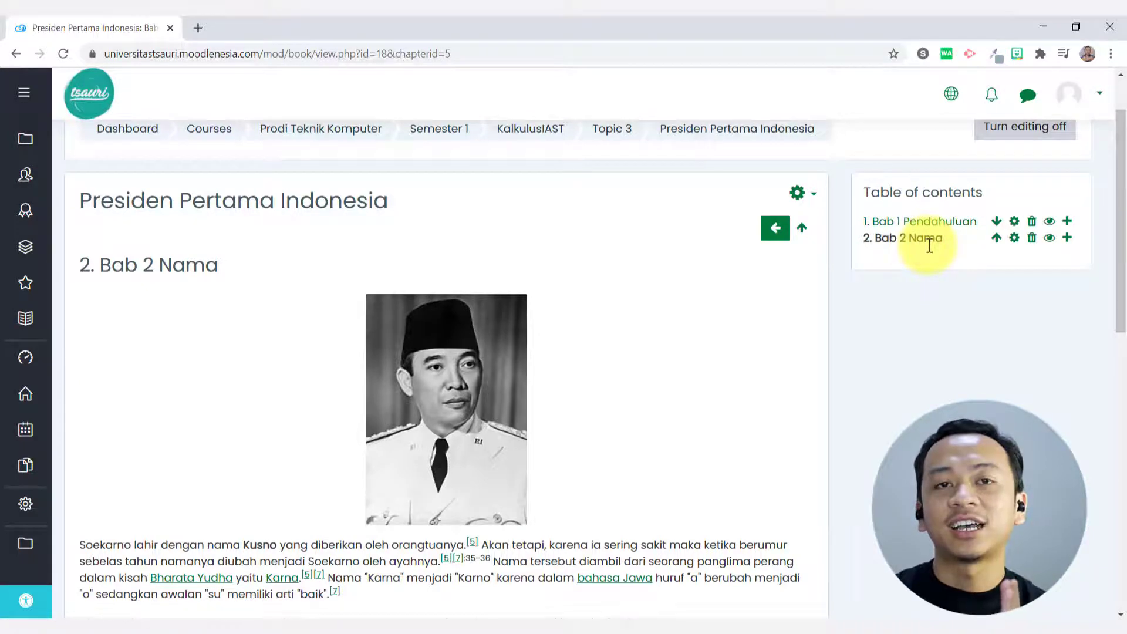
- Add a new chapter after "Bab 2 Nama", mark it as a subchapter and title it "Masa kecil dan remaja"
click(1068, 239)
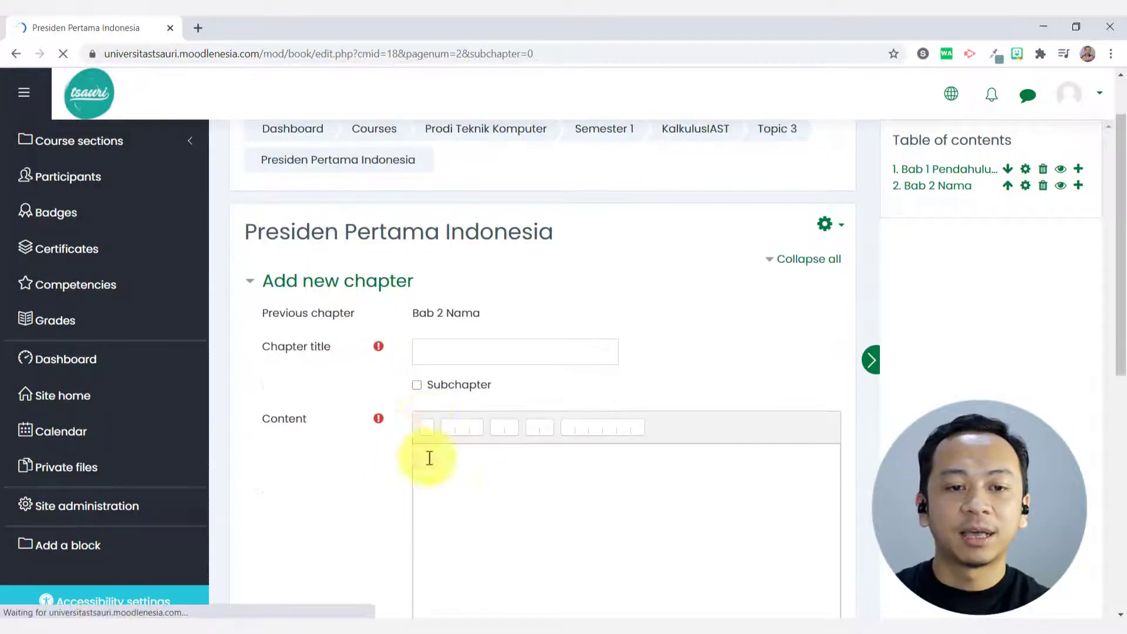
click(418, 385)
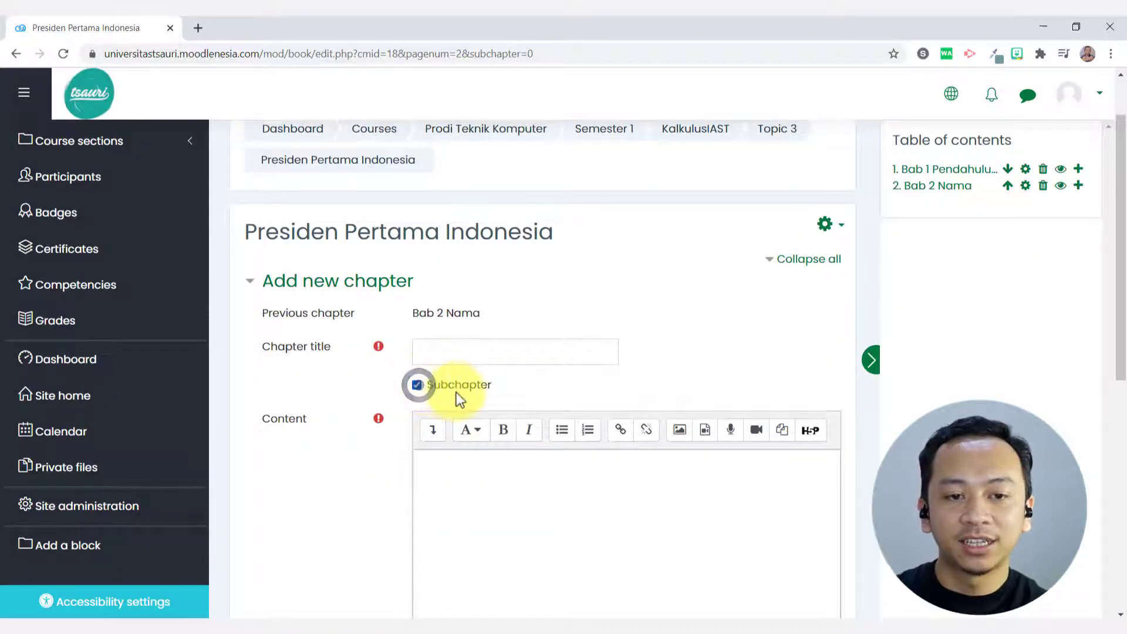
click(442, 348)
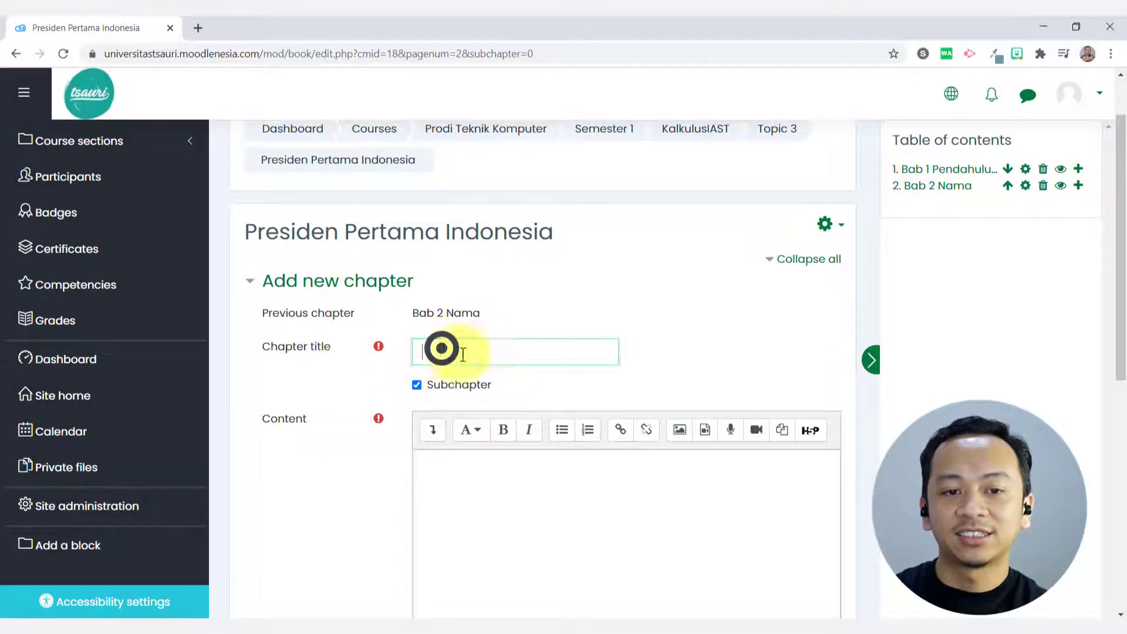
text(Bab)
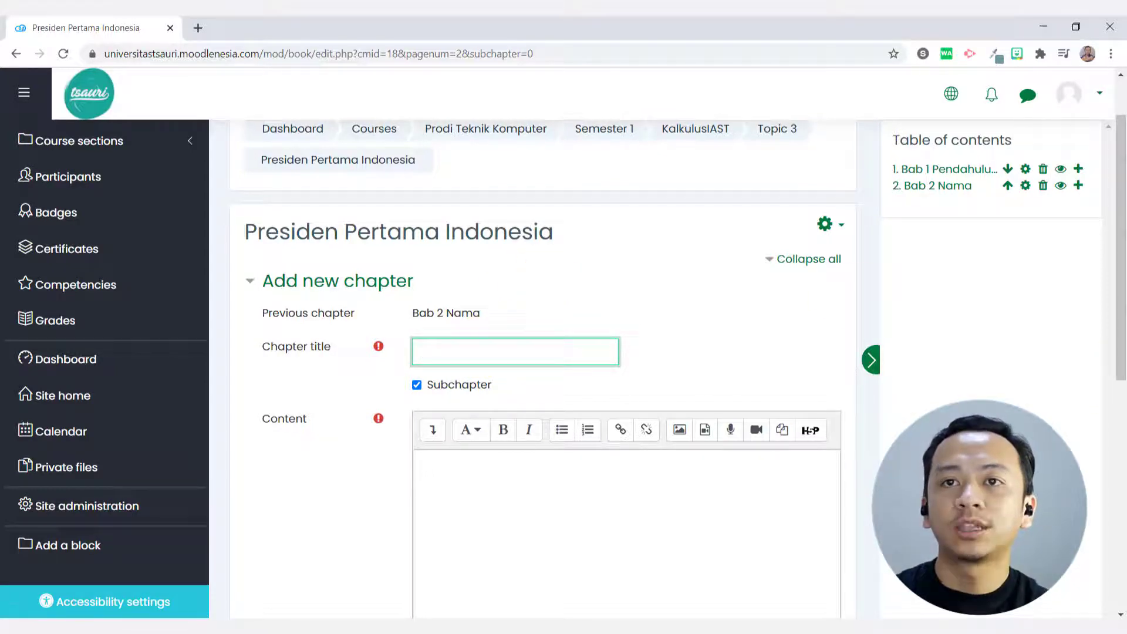
key(alt+Tab)
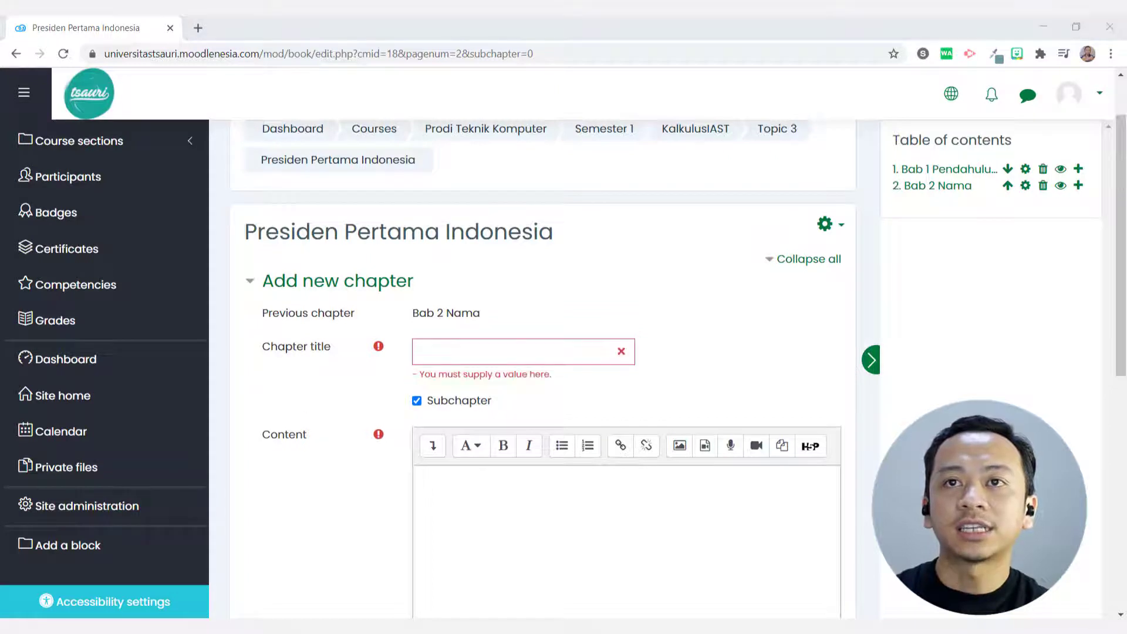
click(505, 352)
text(Masa kecil dan remaja)
click(528, 496)
click(420, 352)
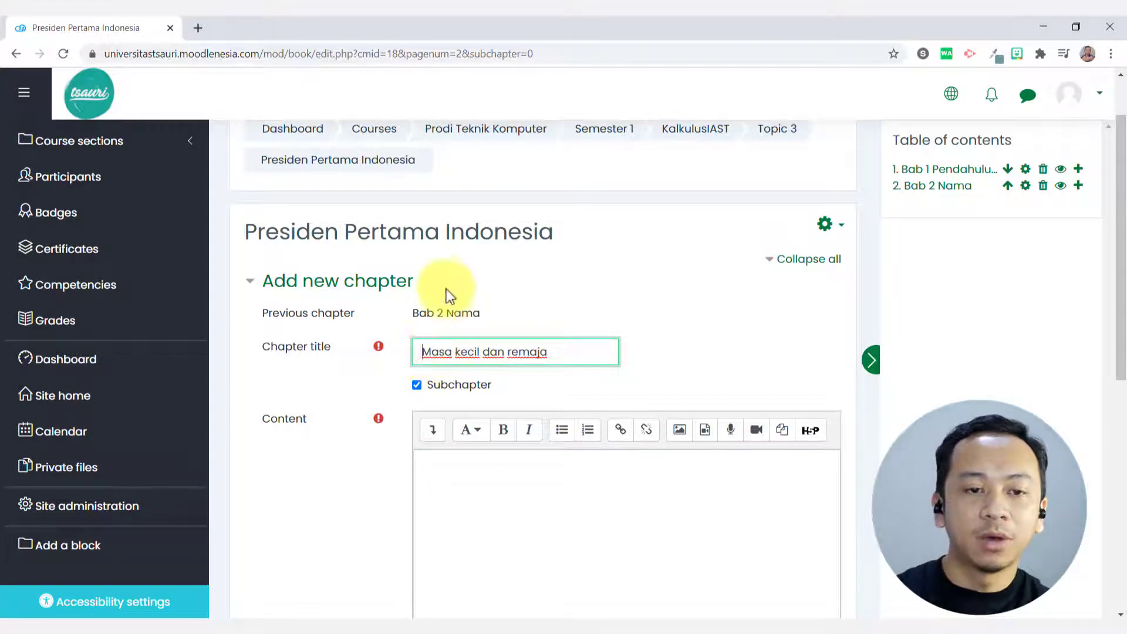
- Paste the prepared text about Soekarno's childhood and youth into the subchapter's content
click(546, 482)
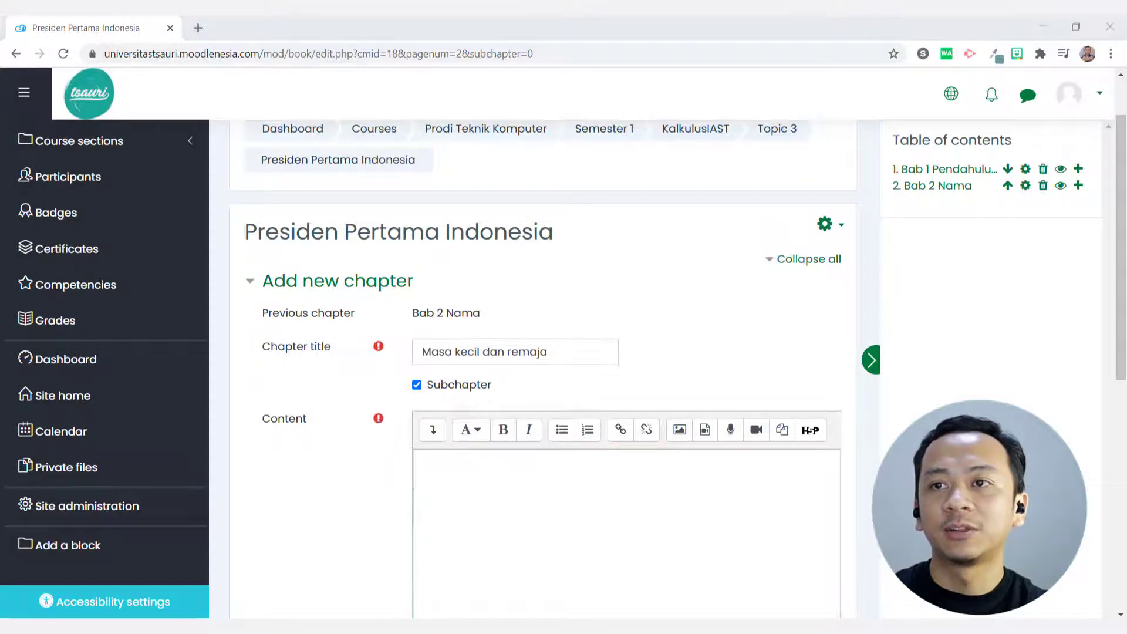
right_click(610, 517)
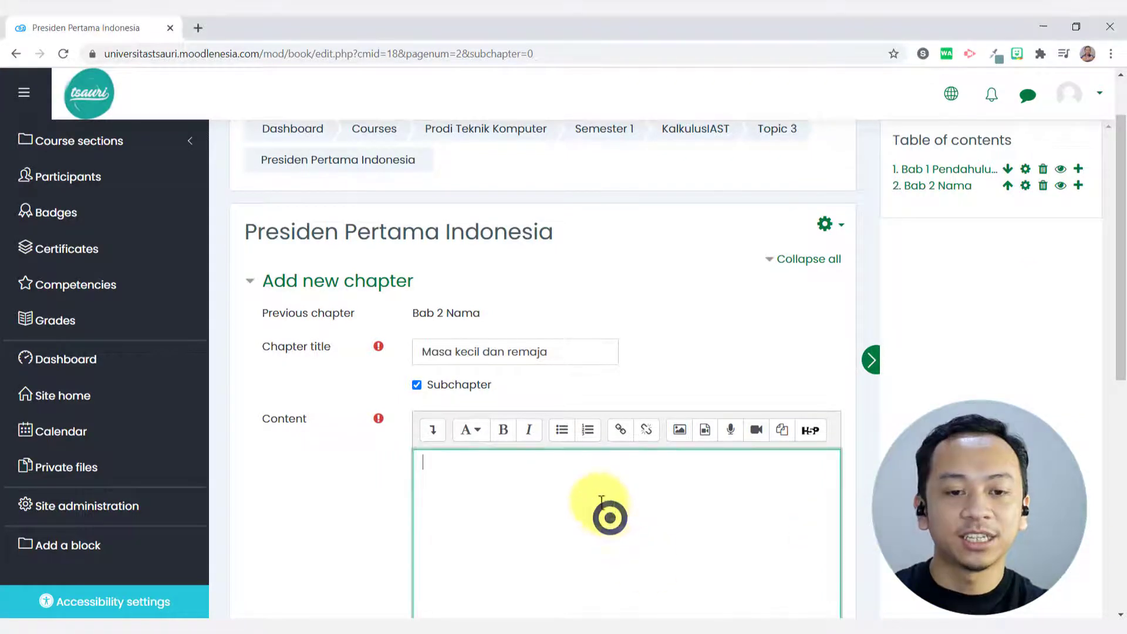
click(677, 401)
click(345, 468)
click(420, 513)
key(Delete)
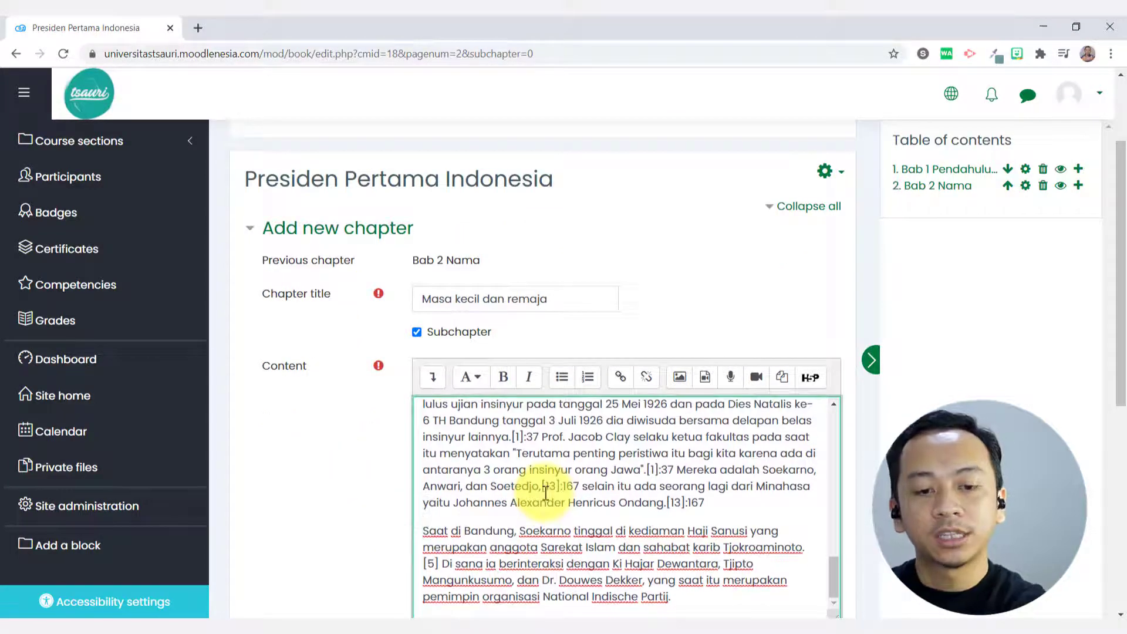
- Save the "Masa kecil dan remaja" subchapter and check how it is displayed in the book
scroll(709, 487, down, 5)
click(505, 418)
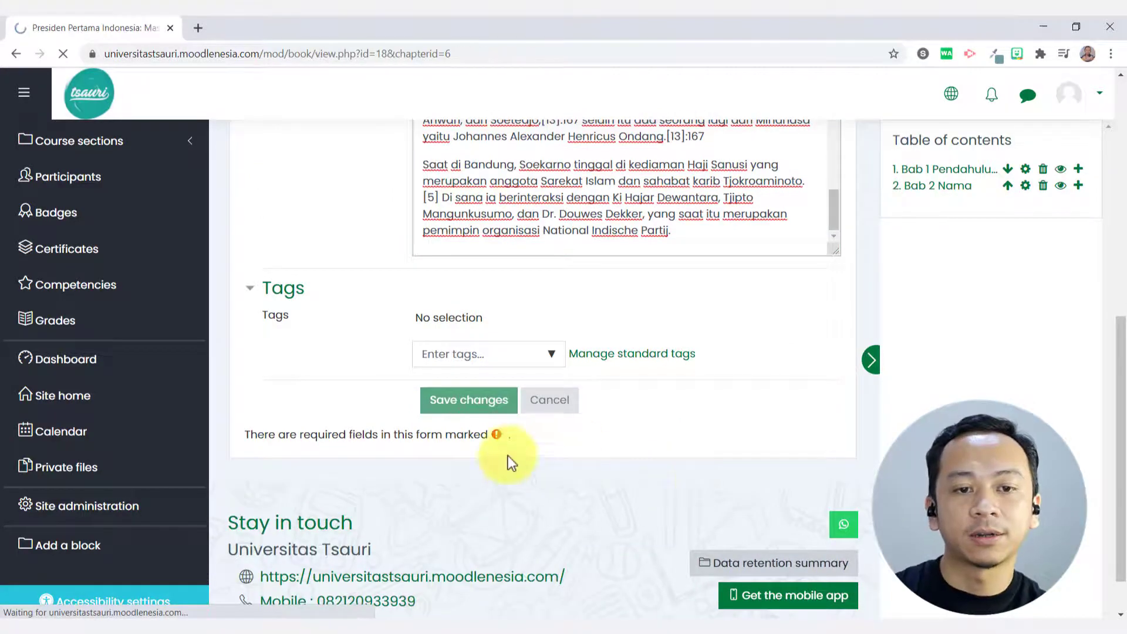
scroll(819, 429, down, 2)
scroll(946, 337, up, 1)
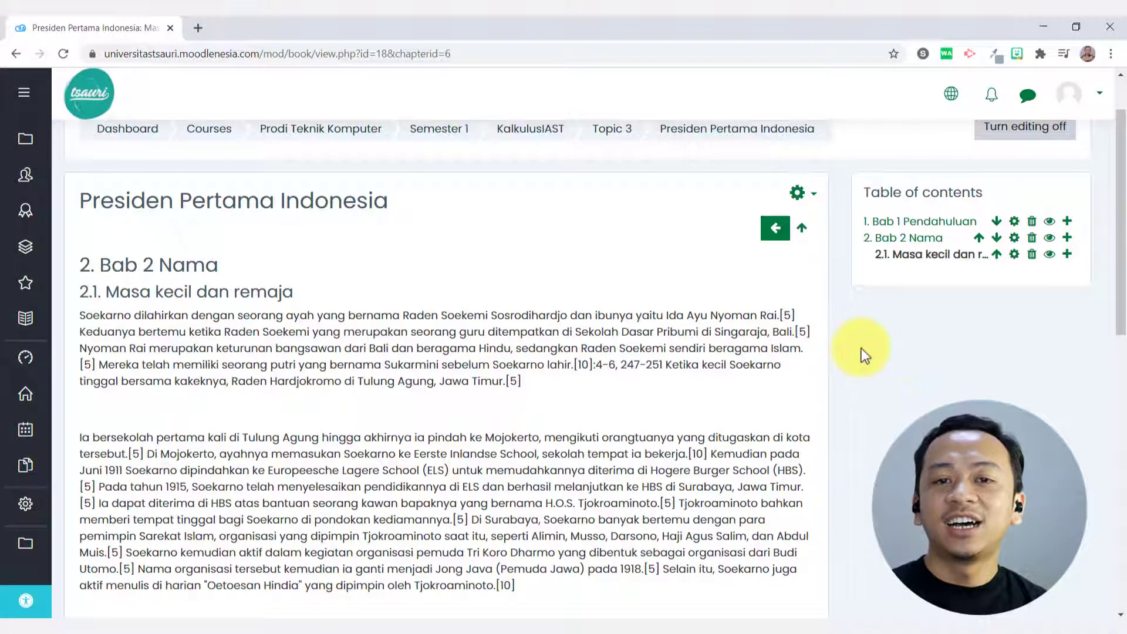
- Switch the course role to Student to preview the book as a student
scroll(861, 347, up, 2)
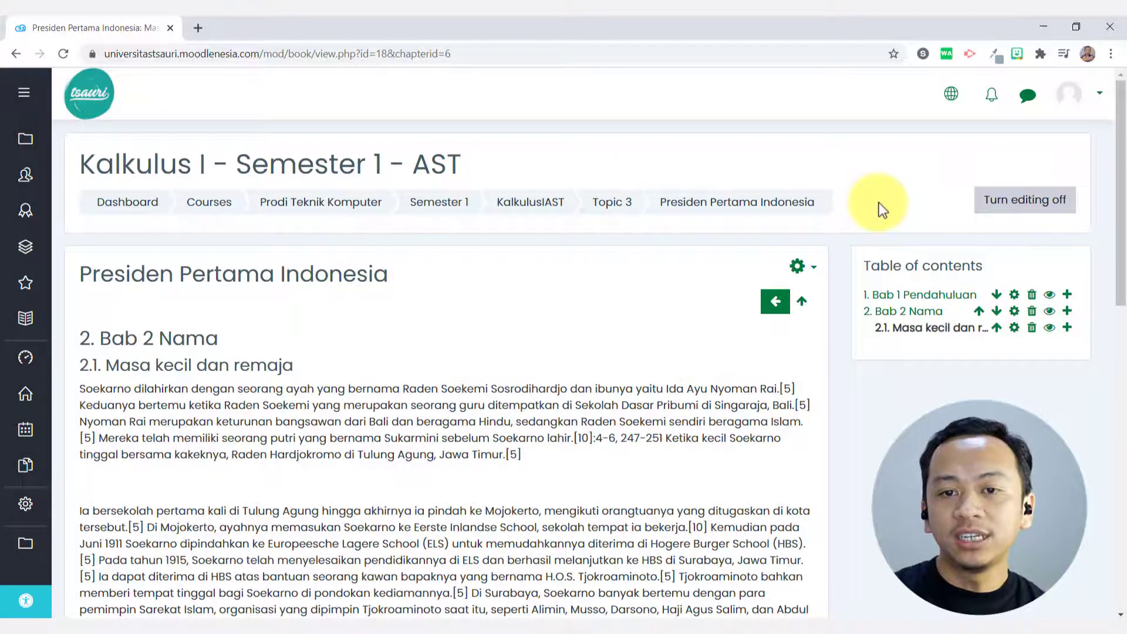
click(1084, 105)
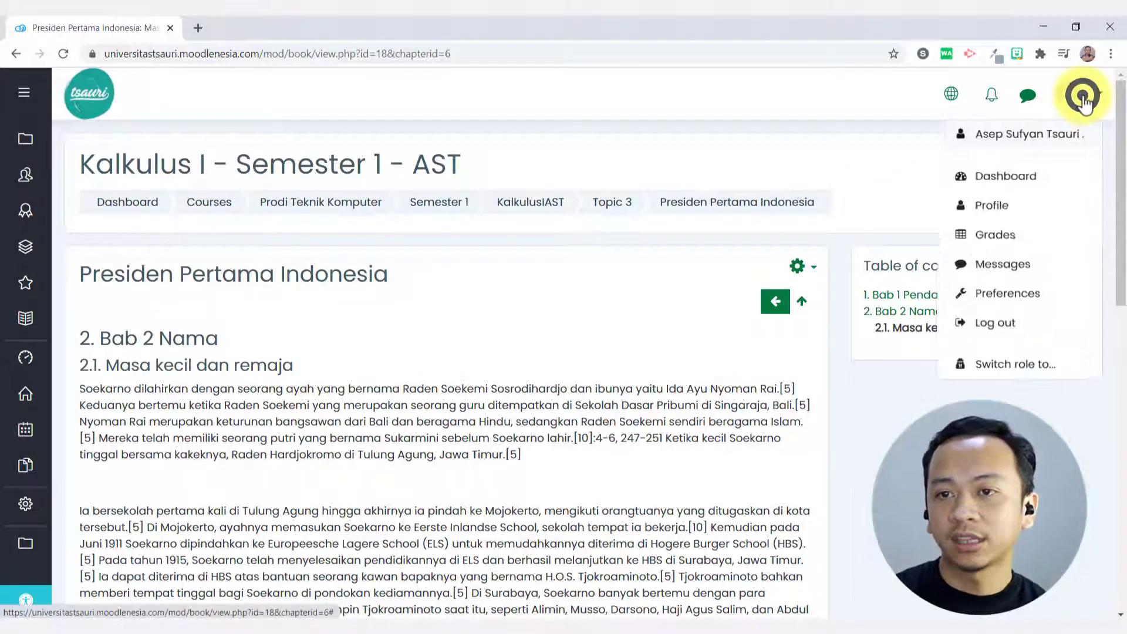
click(1026, 367)
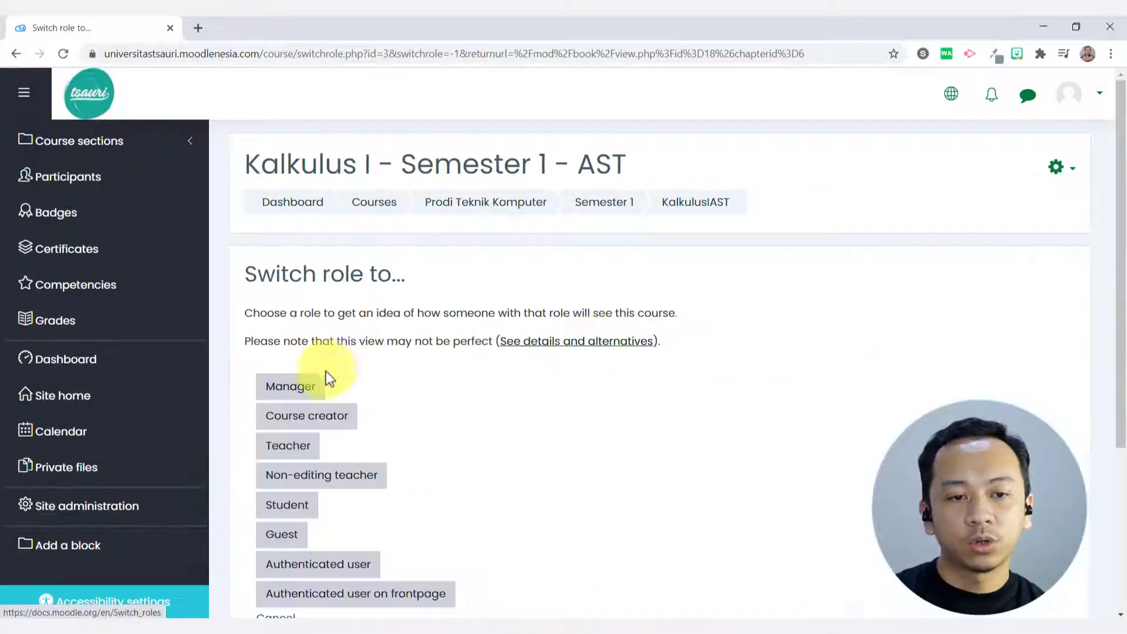
scroll(326, 405, down, 1)
click(297, 427)
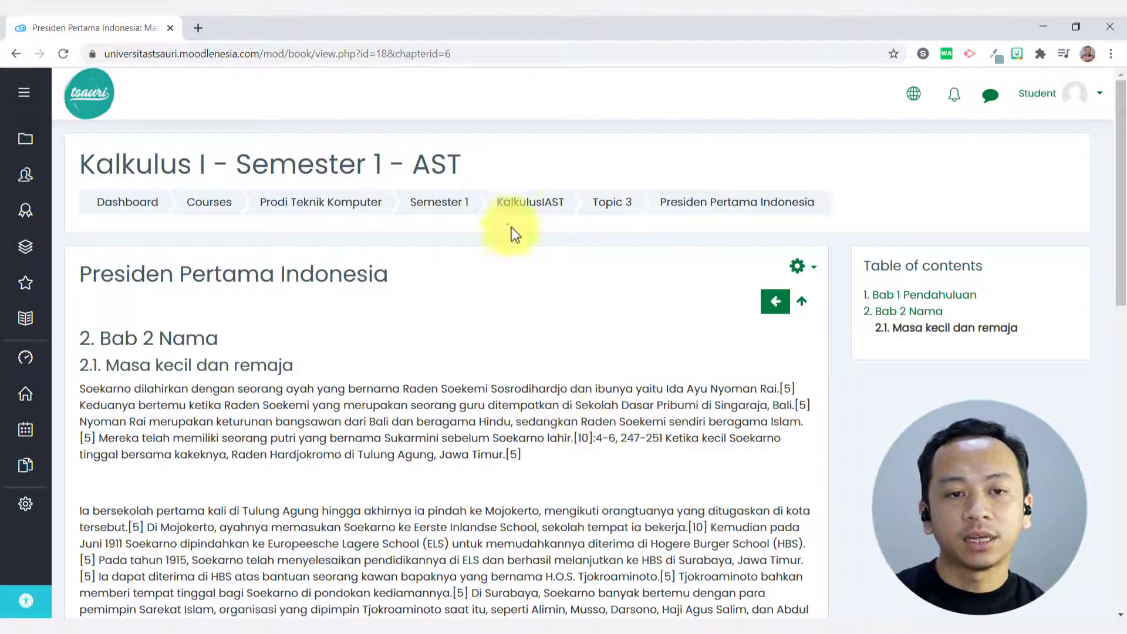
- Open the "Presiden Pertama Indonesia" book from Topic 3 of the KalkulusIAST course and read through "Bab 1 Pendahuluan"
click(534, 202)
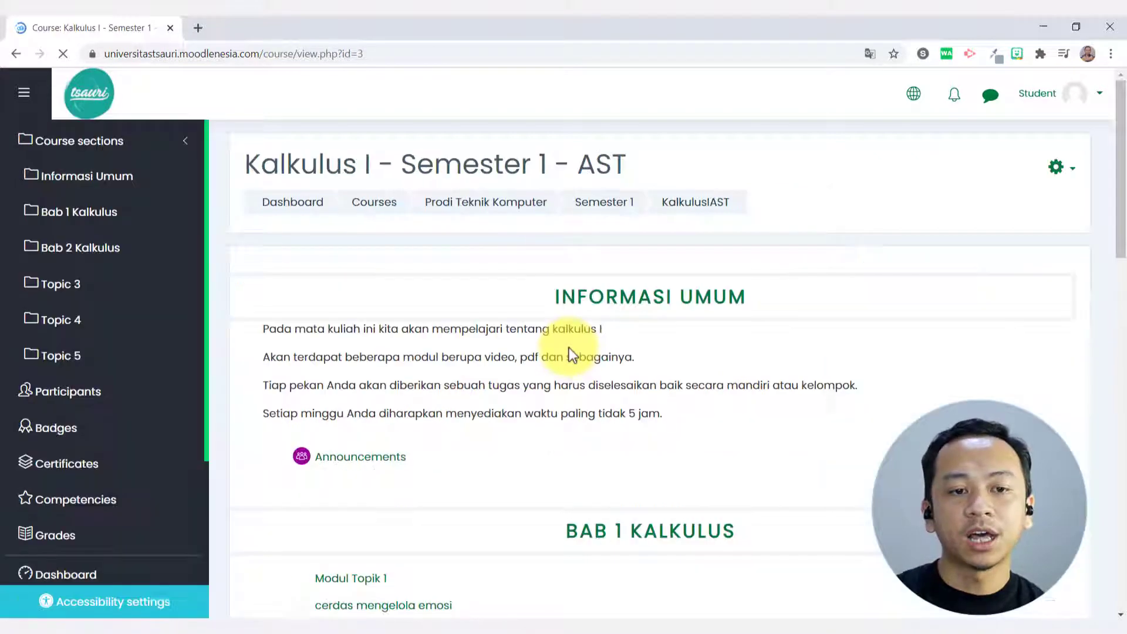
scroll(569, 347, down, 15)
scroll(572, 351, down, 3)
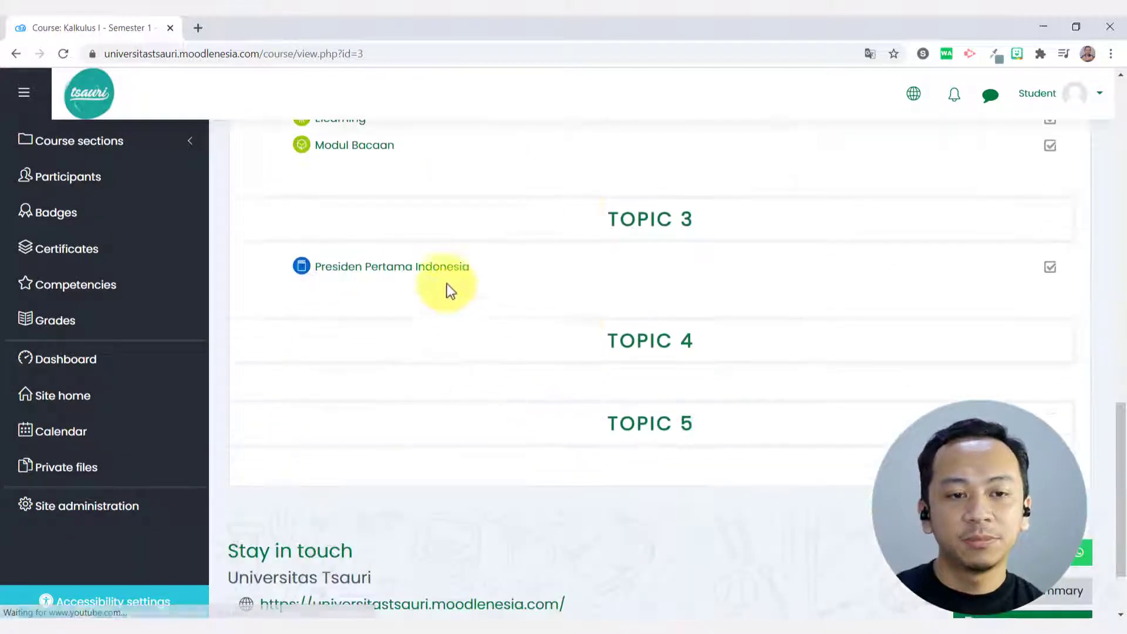
click(389, 271)
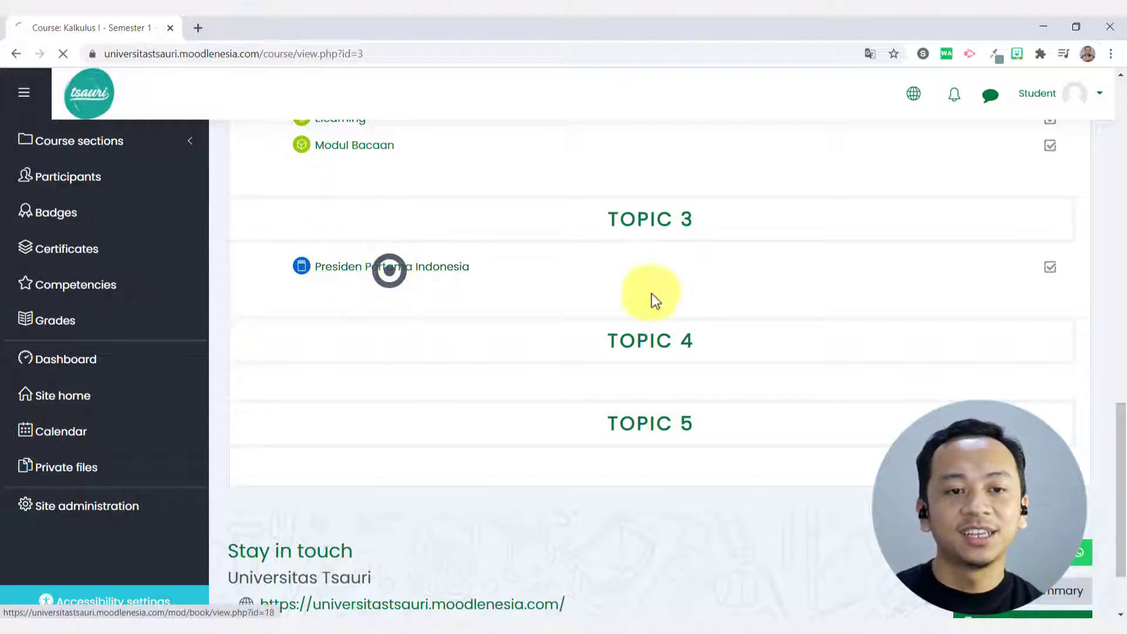
scroll(670, 307, down, 8)
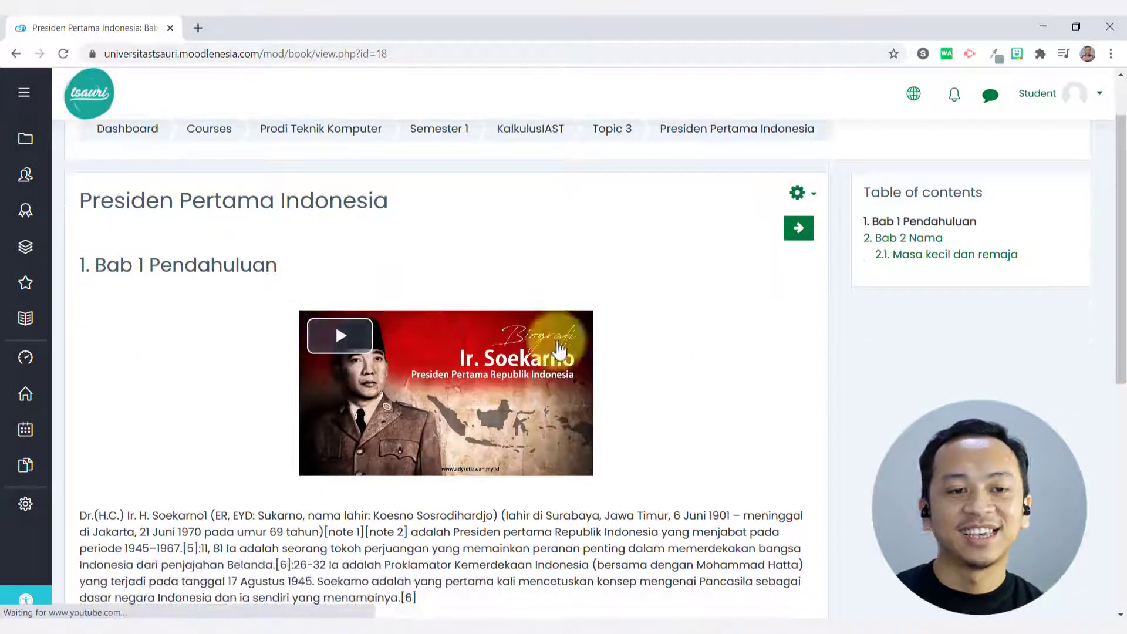
scroll(548, 371, up, 6)
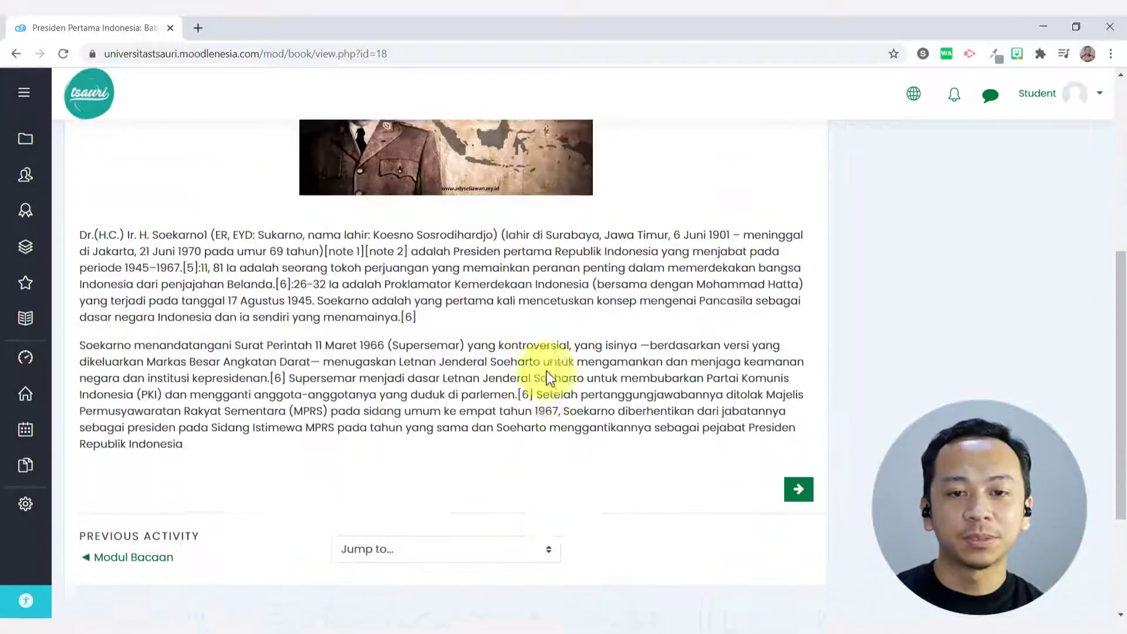
scroll(568, 347, down, 5)
scroll(567, 347, up, 4)
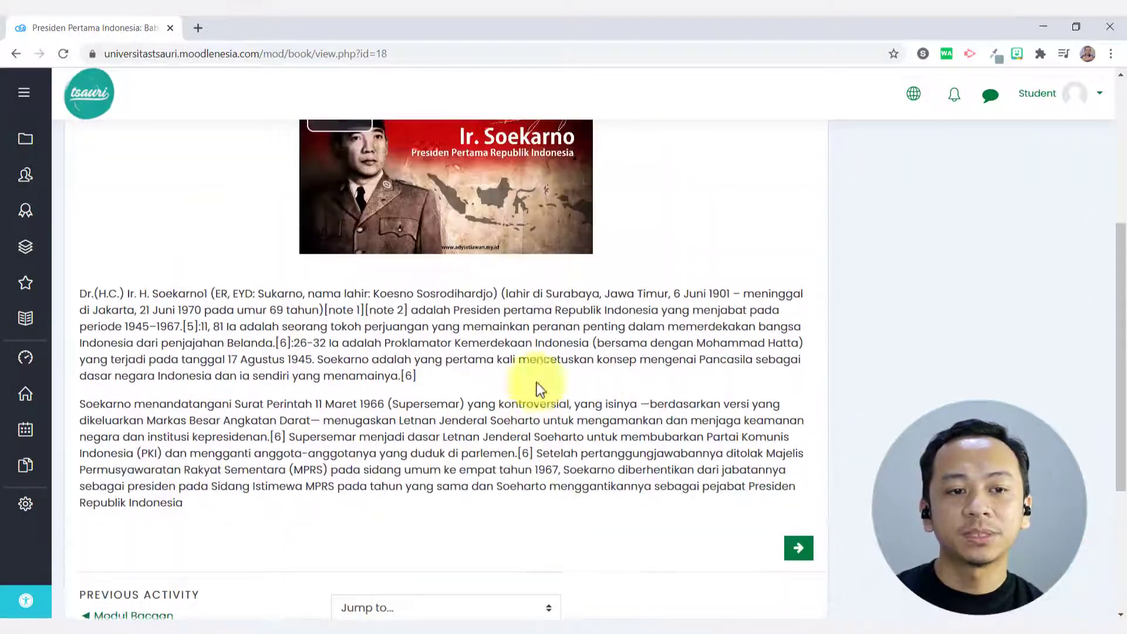
- Play the embedded Soekarno biography video in "Bab 1 Pendahuluan" and look over the text below it
click(339, 187)
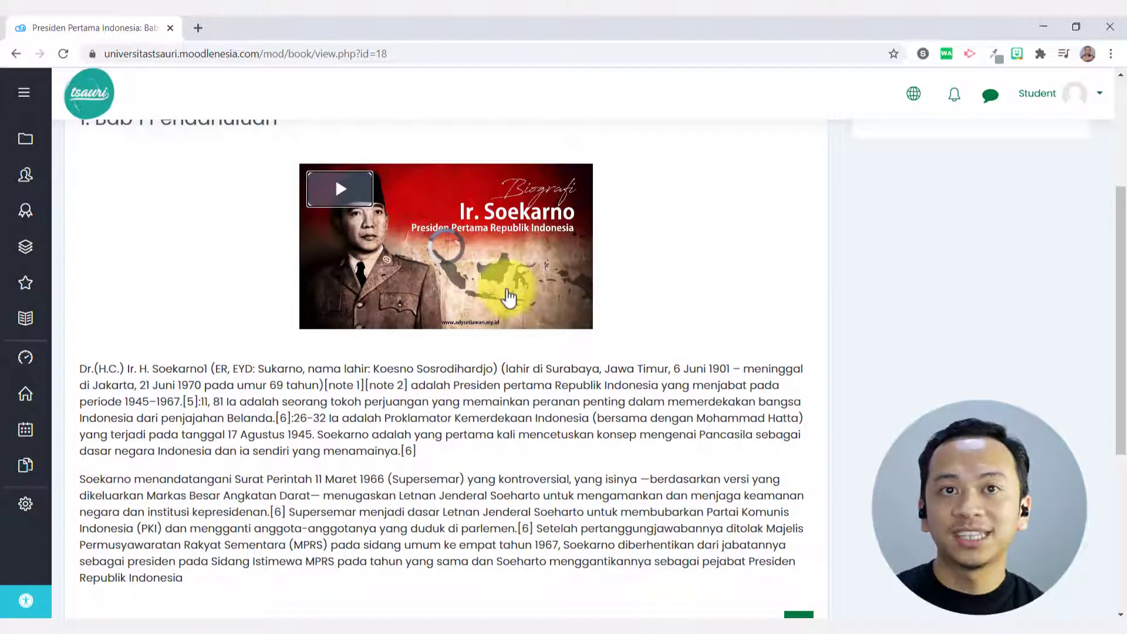
drag(164, 362, 503, 516)
click(523, 496)
scroll(626, 440, down, 3)
scroll(631, 419, up, 1)
scroll(639, 424, up, 2)
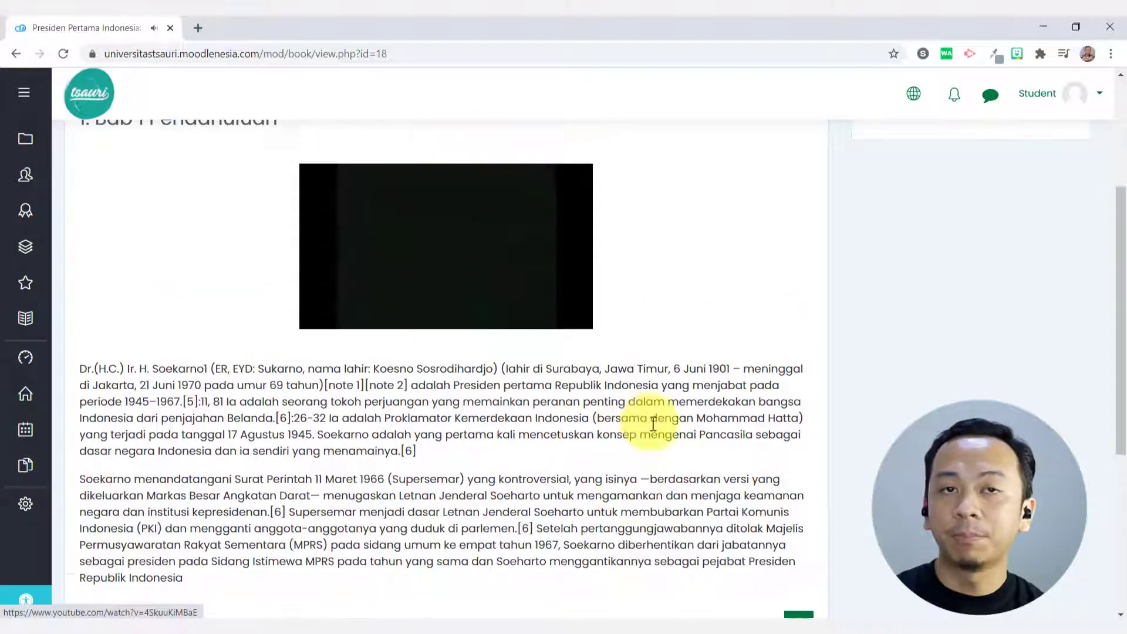
scroll(665, 440, down, 2)
scroll(664, 439, up, 1)
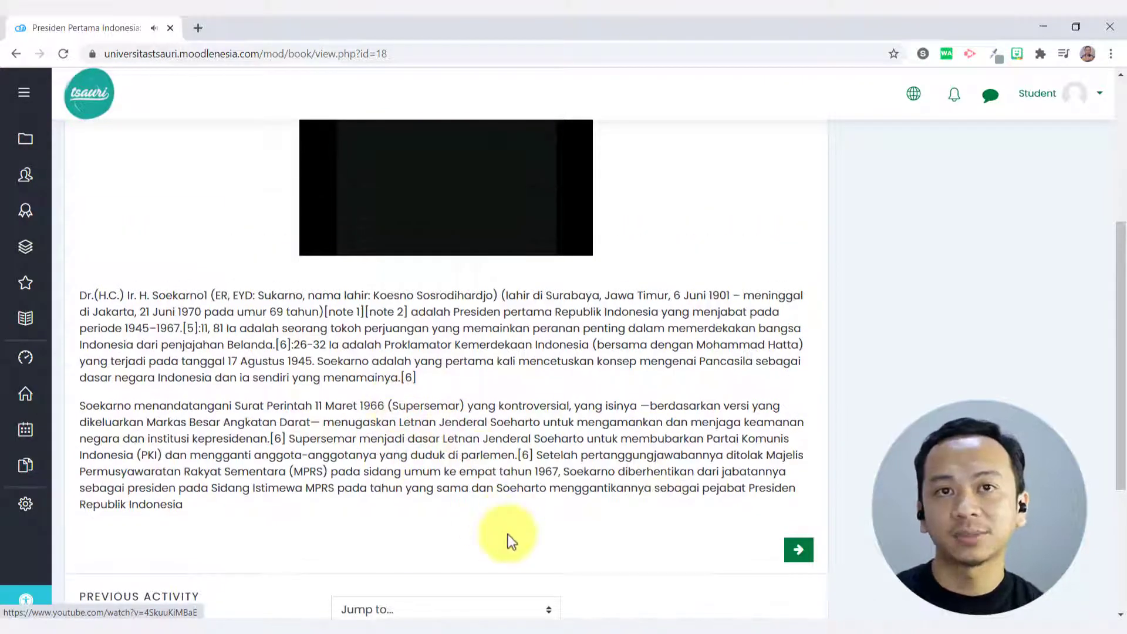
scroll(534, 472, down, 1)
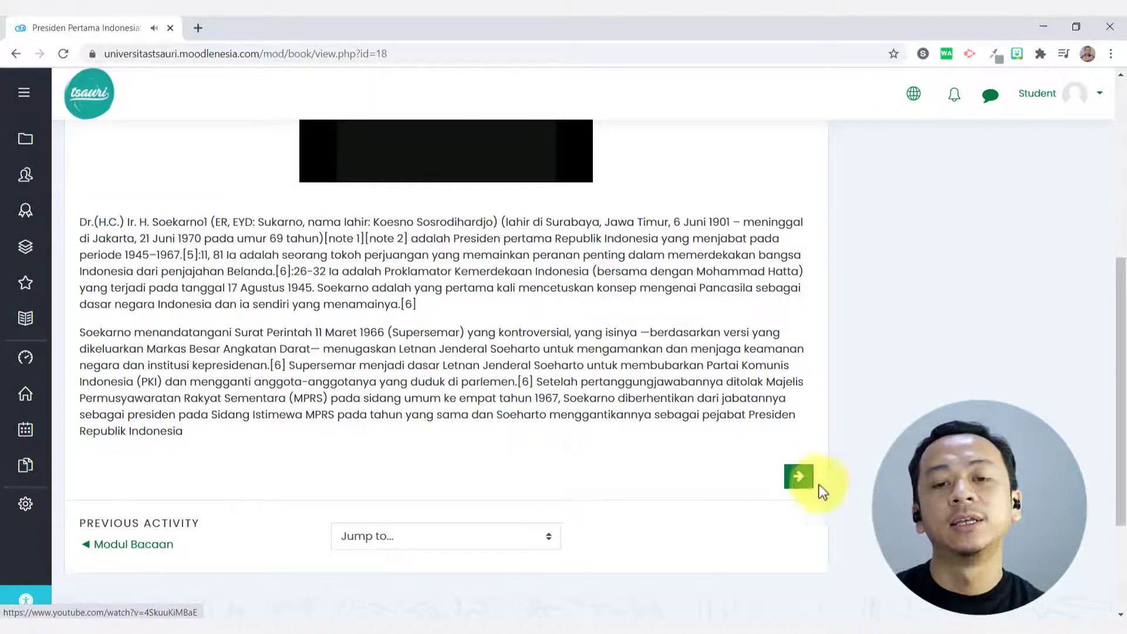
- Go on to "Bab 2 Nama" in the book and read through its portrait and text to the end
click(805, 487)
scroll(694, 435, up, 2)
scroll(696, 441, up, 3)
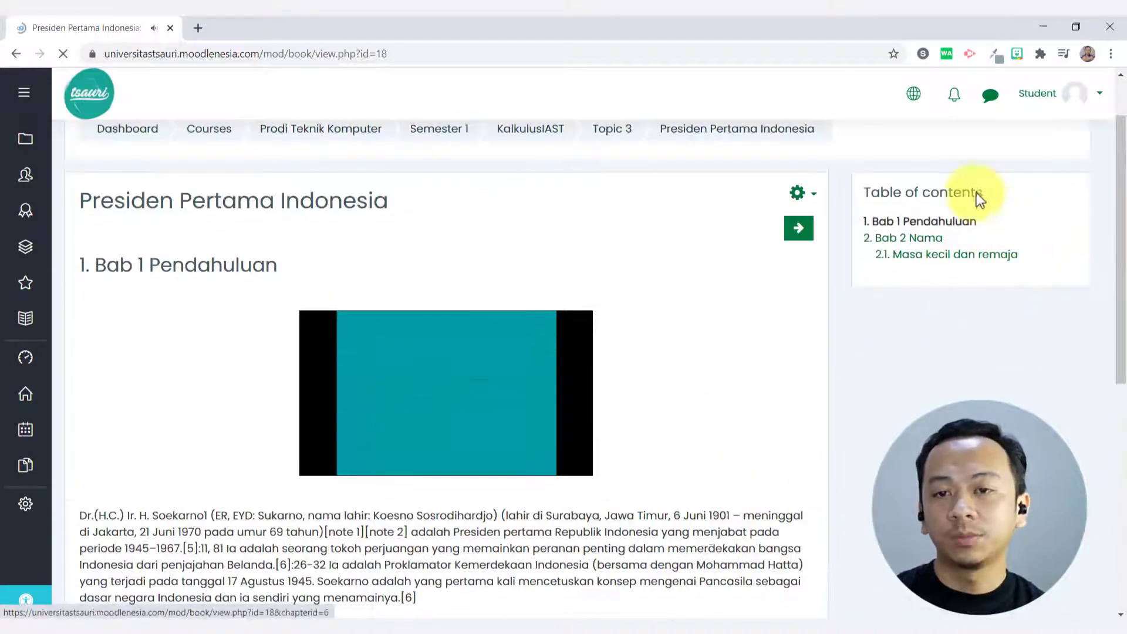
click(919, 235)
scroll(389, 365, down, 11)
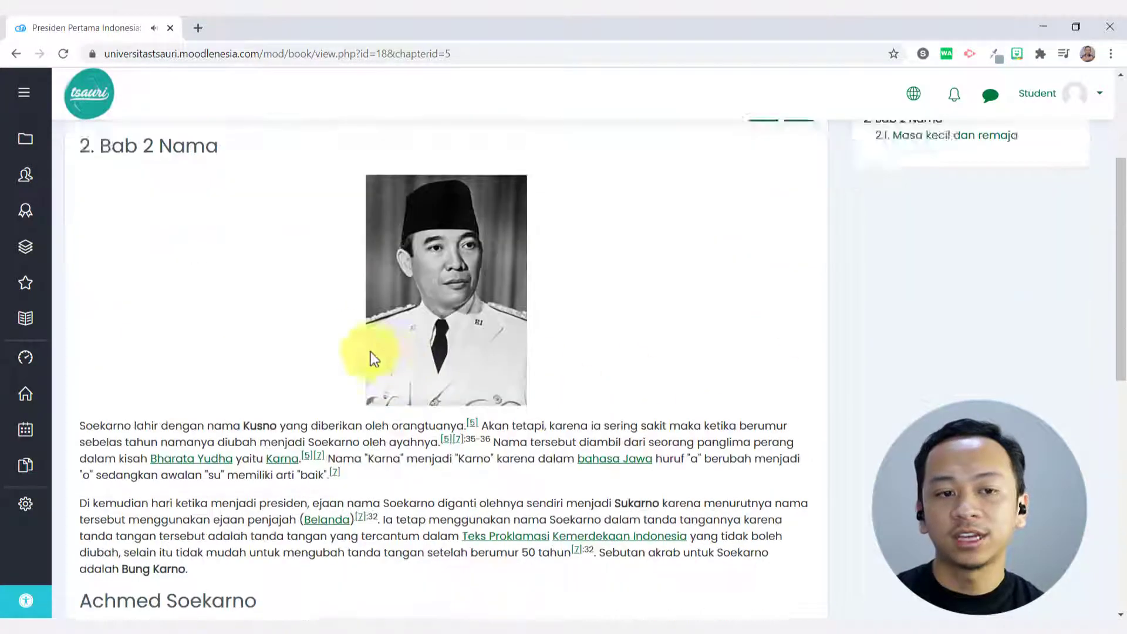
scroll(410, 460, down, 2)
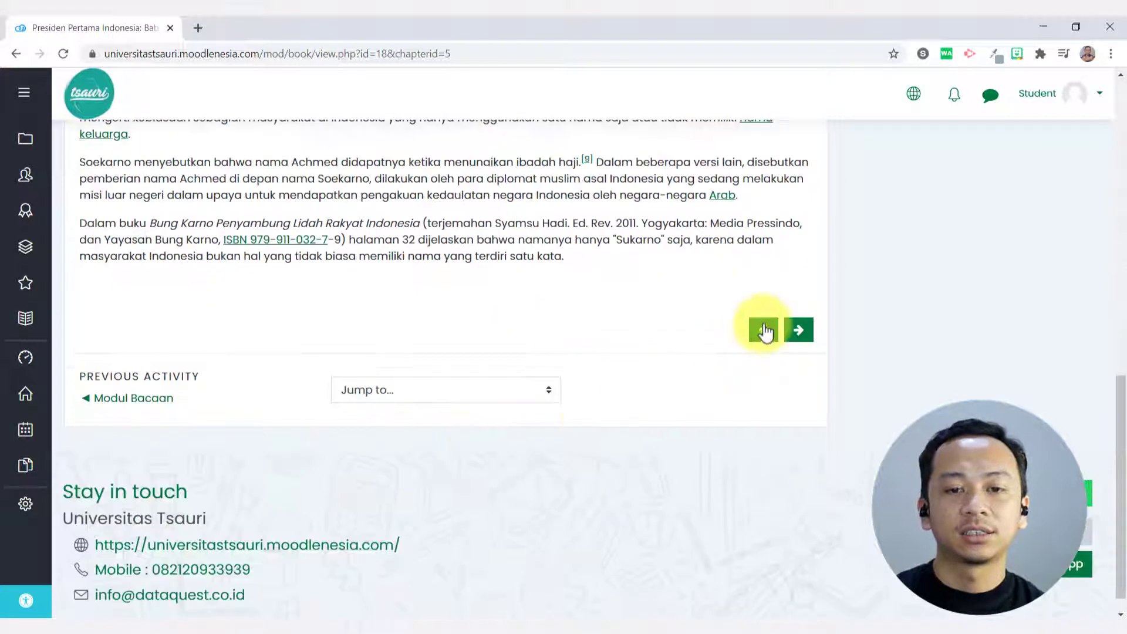
- Go forward to subchapter "2.1. Masa kecil dan remaja" and look through its page
click(797, 329)
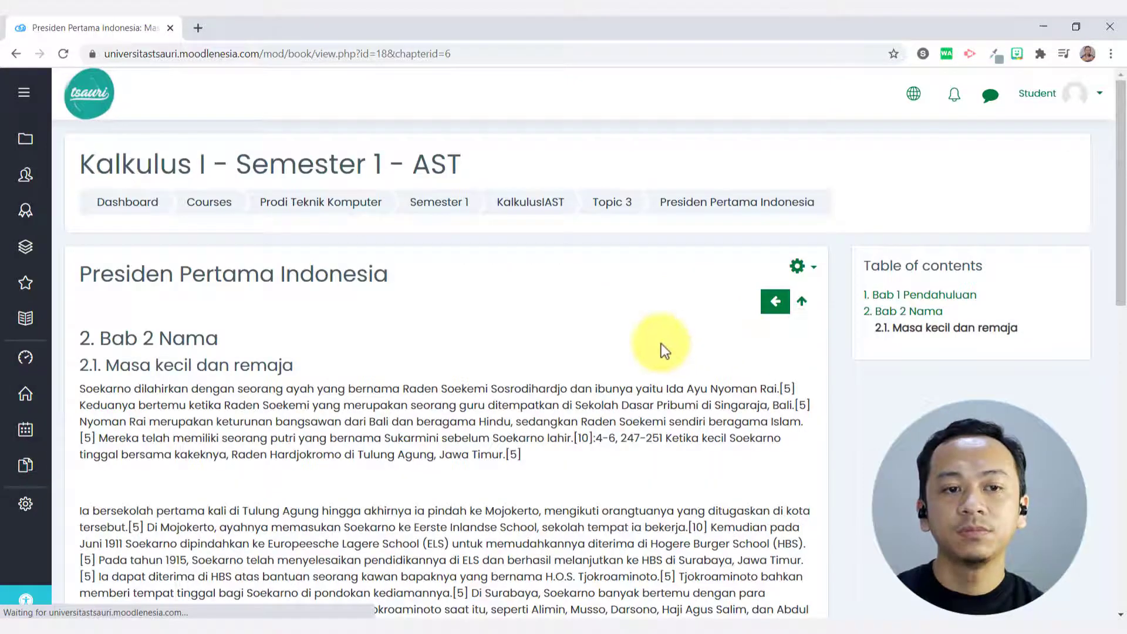
scroll(661, 344, down, 5)
scroll(674, 372, up, 6)
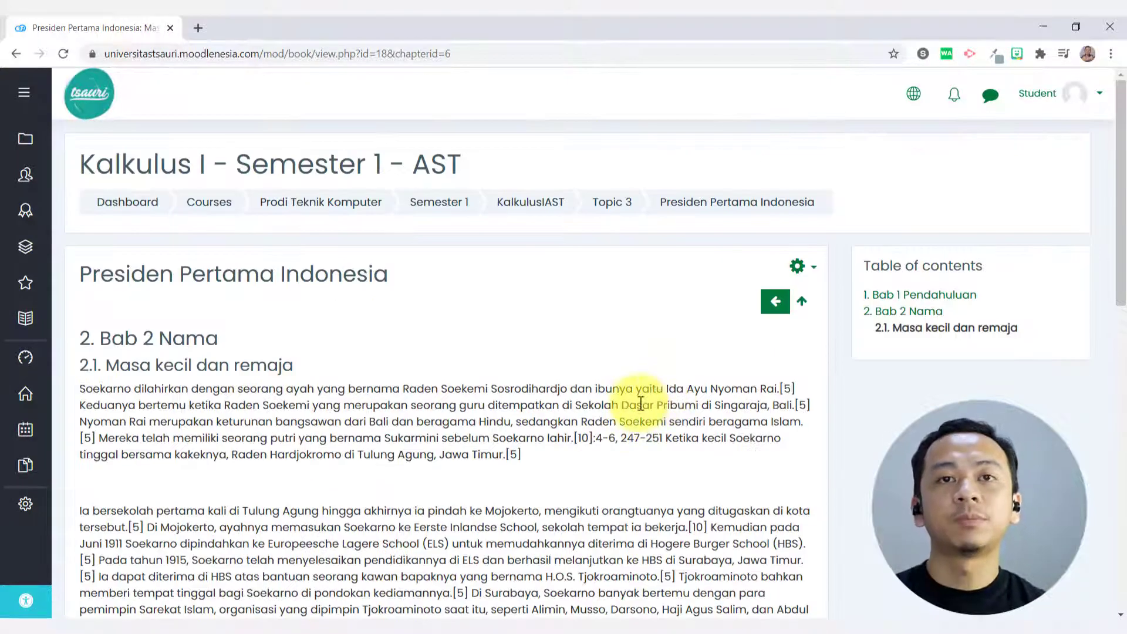